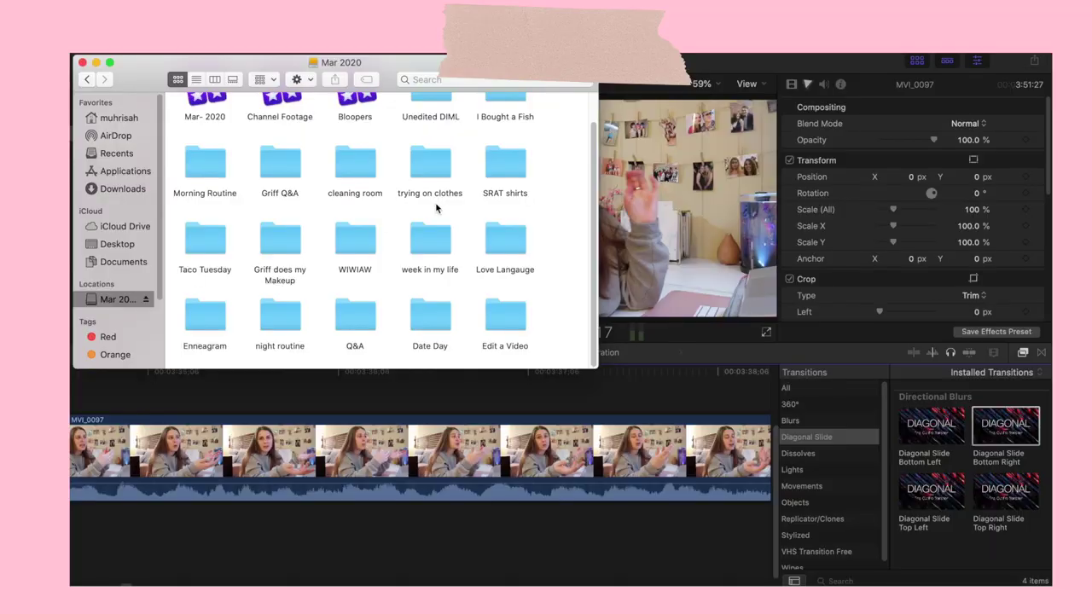
scroll(576, 184, "up", 2)
scroll(551, 179, "down", 2)
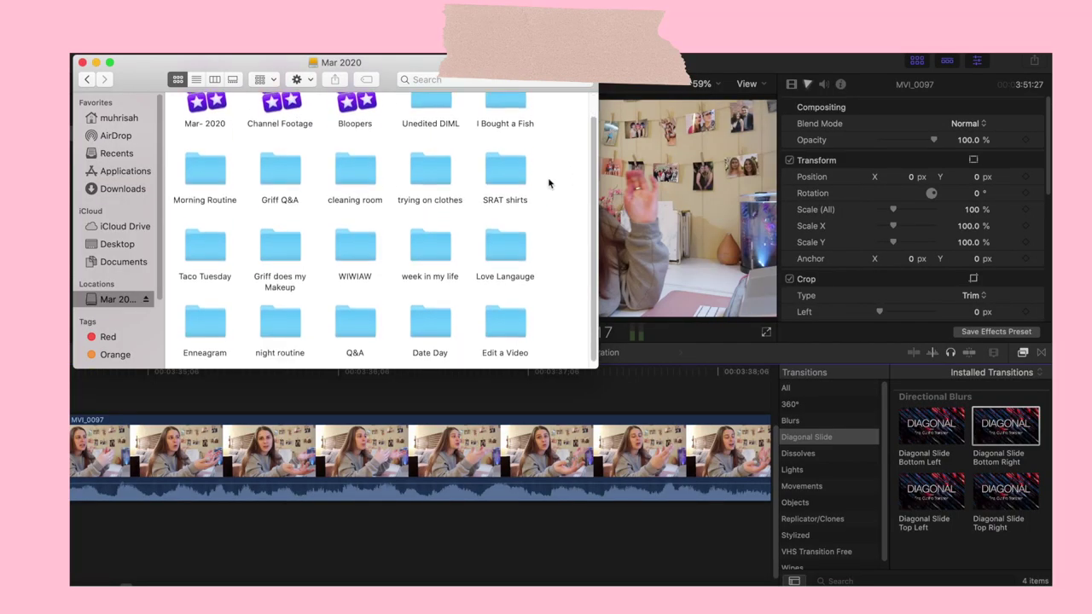
scroll(551, 184, "up", 2)
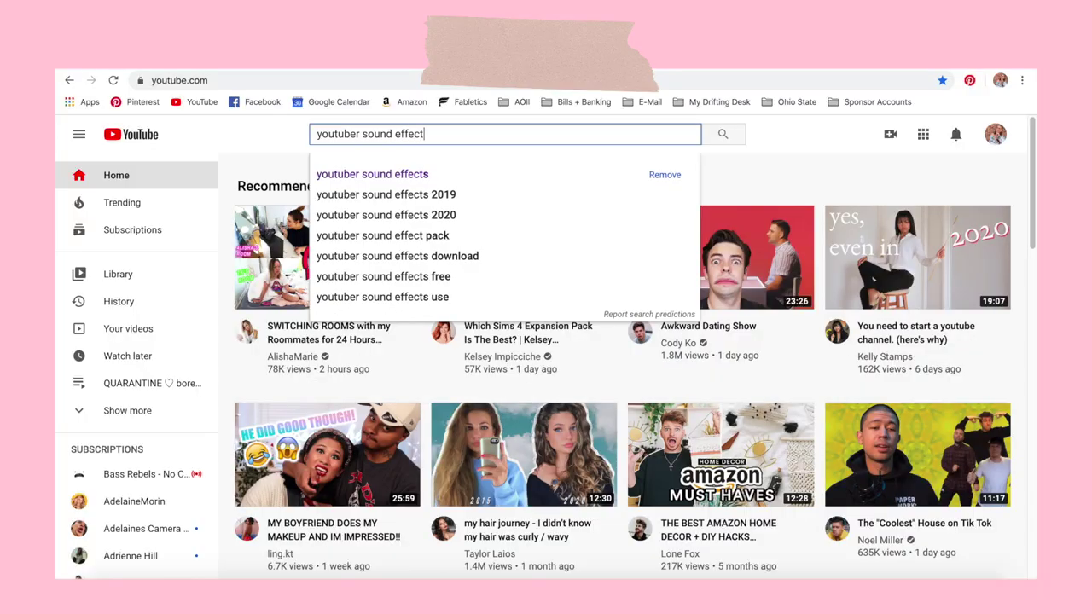
- Search YouTube for "youtuber sound effects" and open the video "30 Popular Sound Effects YouTubers Use"
type("sound effect")
key("Return")
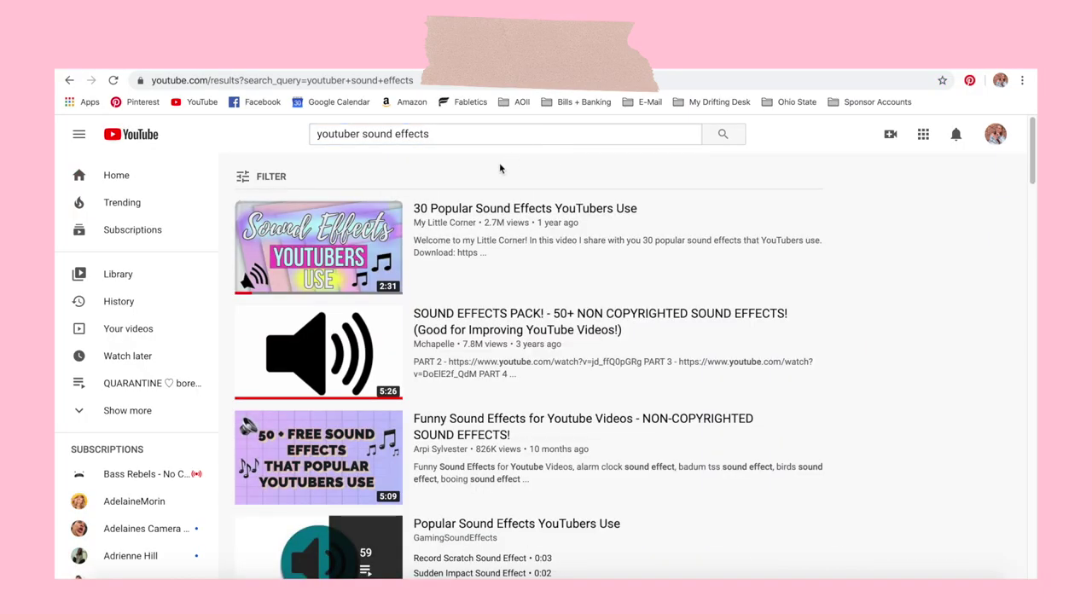
left_click(318, 248)
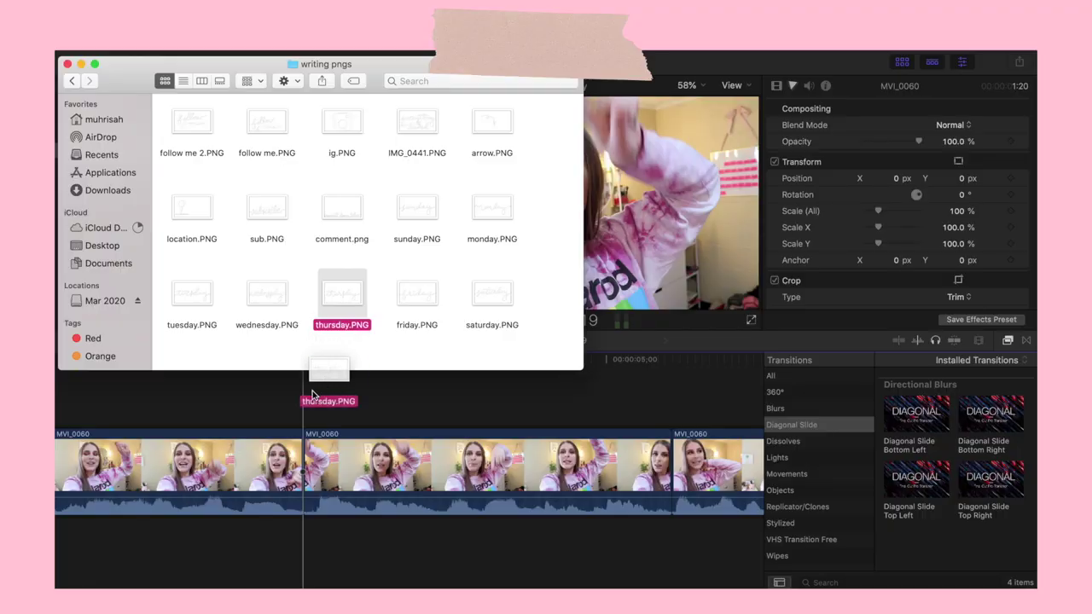
- Place thursday.PNG from the writing pngs folder above the MVI_0060 clip, starting at the playhead
left_click_drag(313, 395, 313, 395)
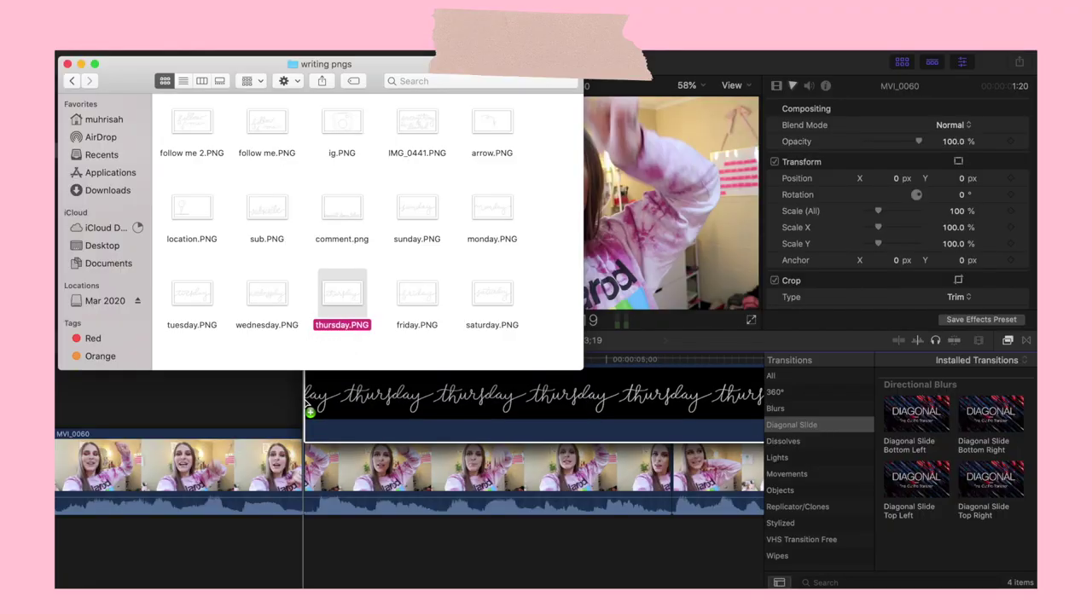
left_click(323, 386)
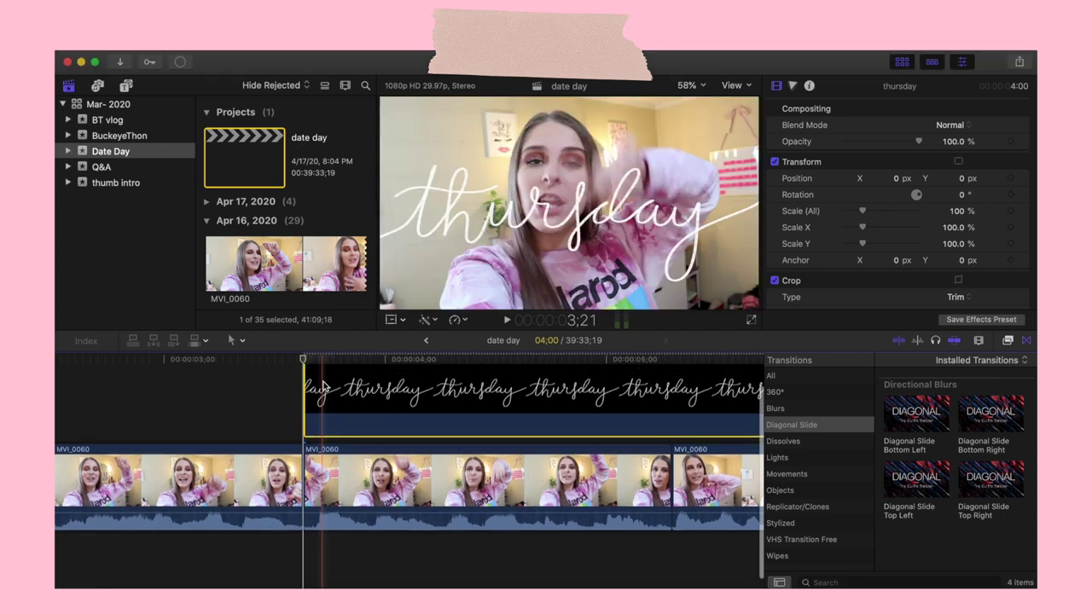
left_click(350, 401)
- Add ding.m4a from the Documents folder beneath the MVI_0060 clip, aligned with the start of the thursday overlay
key("super+Tab")
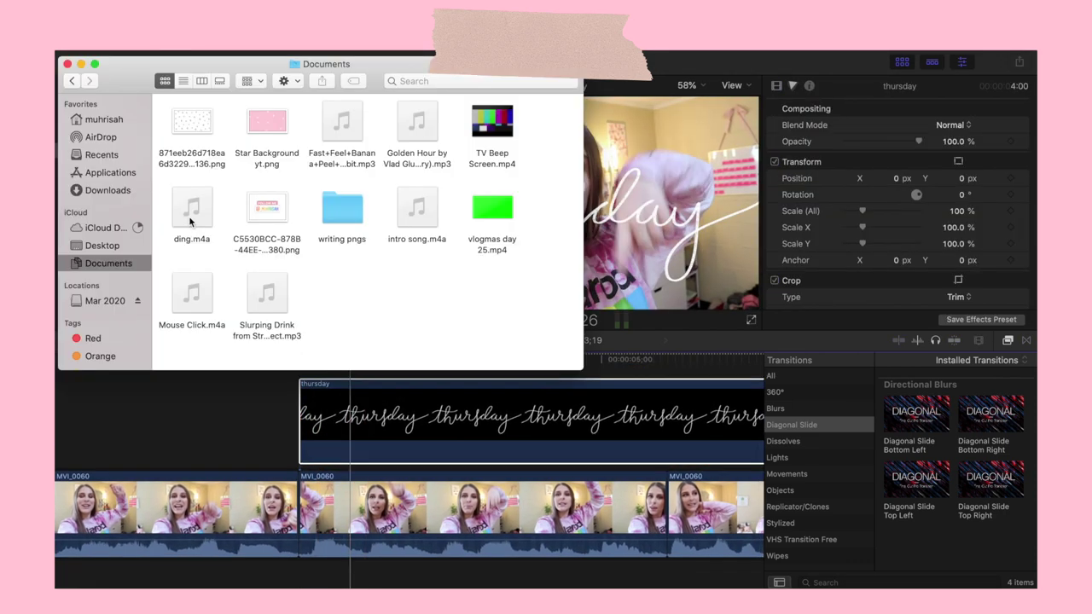
left_click_drag(277, 451, 286, 577)
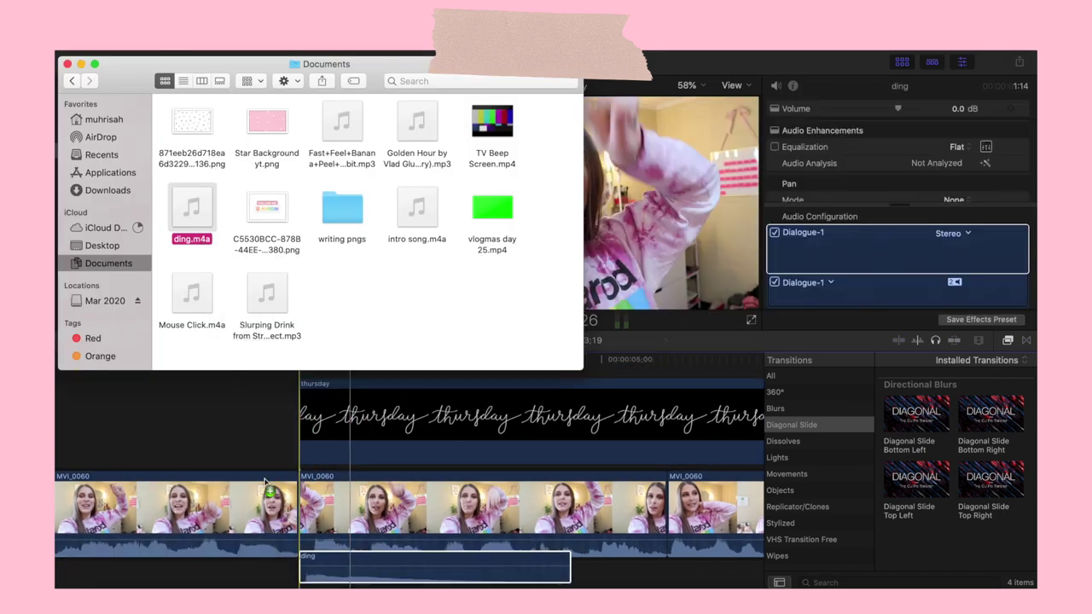
left_click(244, 443)
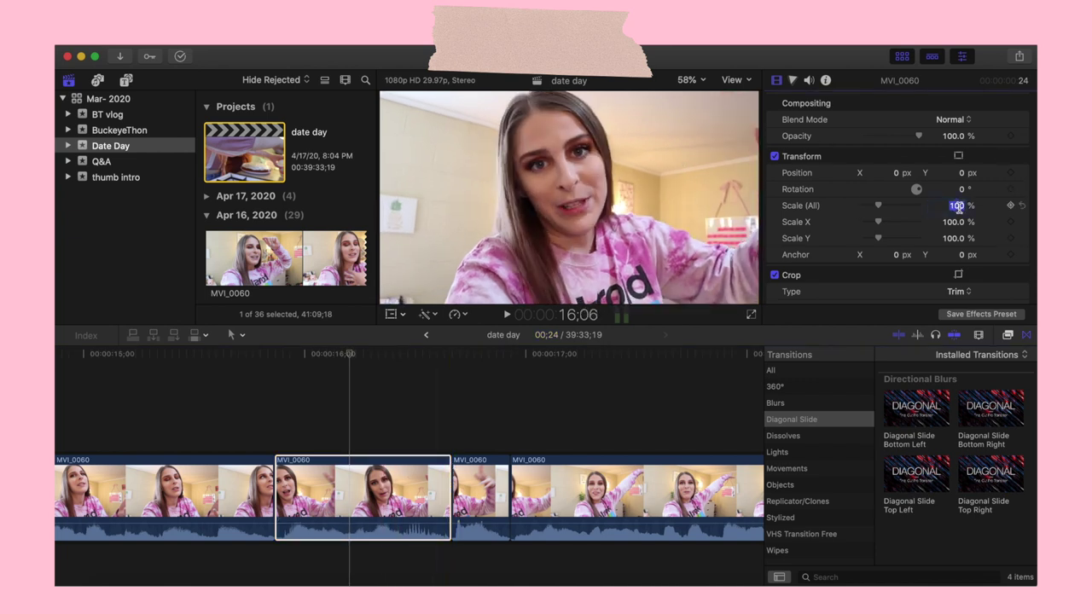
- Scale the selected MVI_0060 clip to 120% and open the overall scale value of the short clip after it
key("Return")
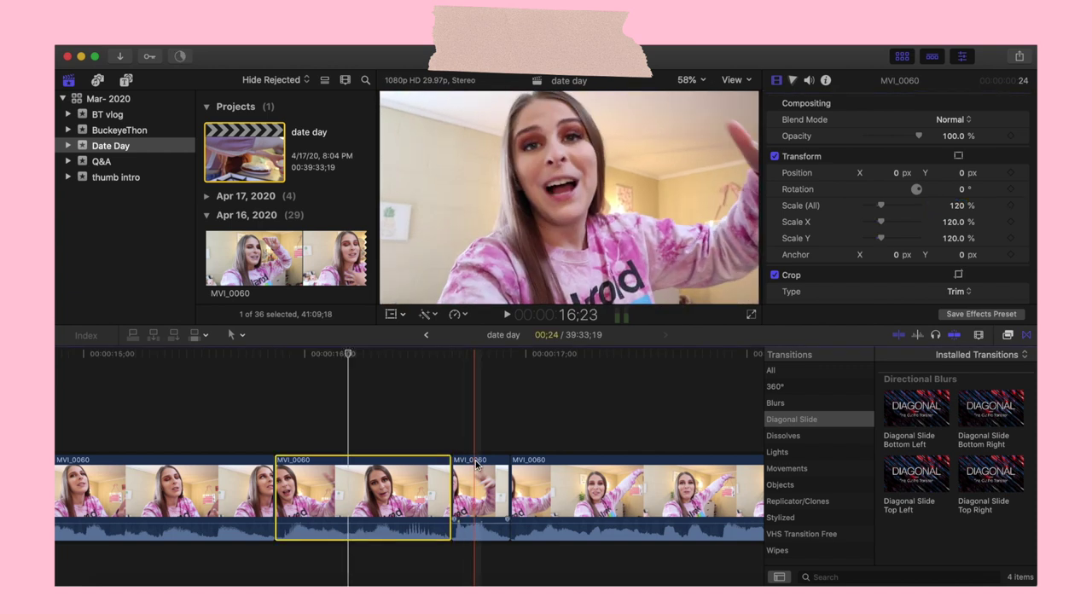
left_click(481, 495)
left_click(962, 211)
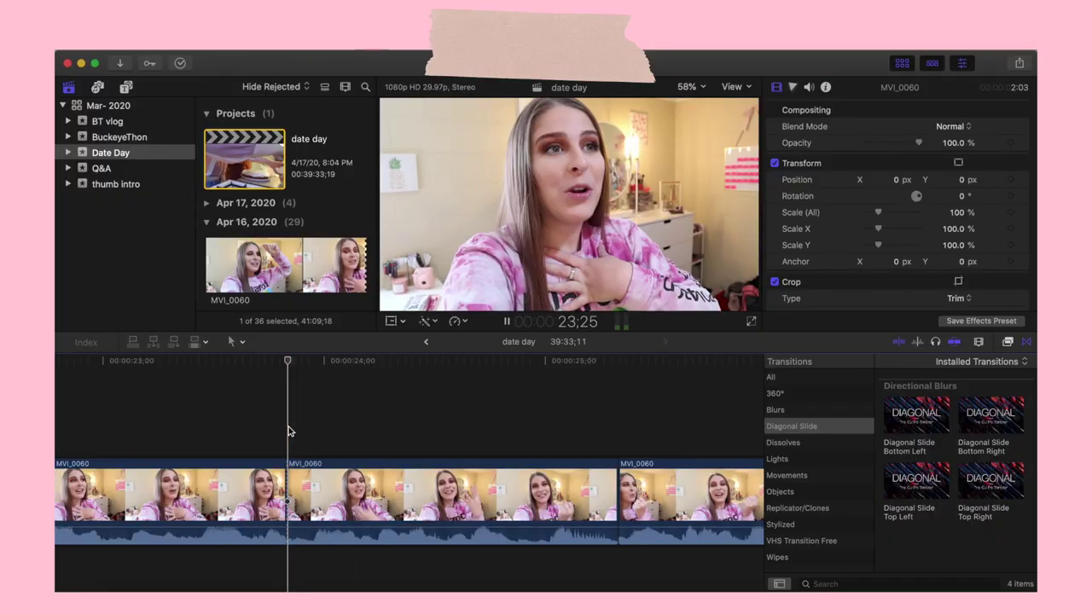
- Split the MVI_0060 clip starting at 23;25 into three pieces and add a Basic Title spanning all of them
key("space")
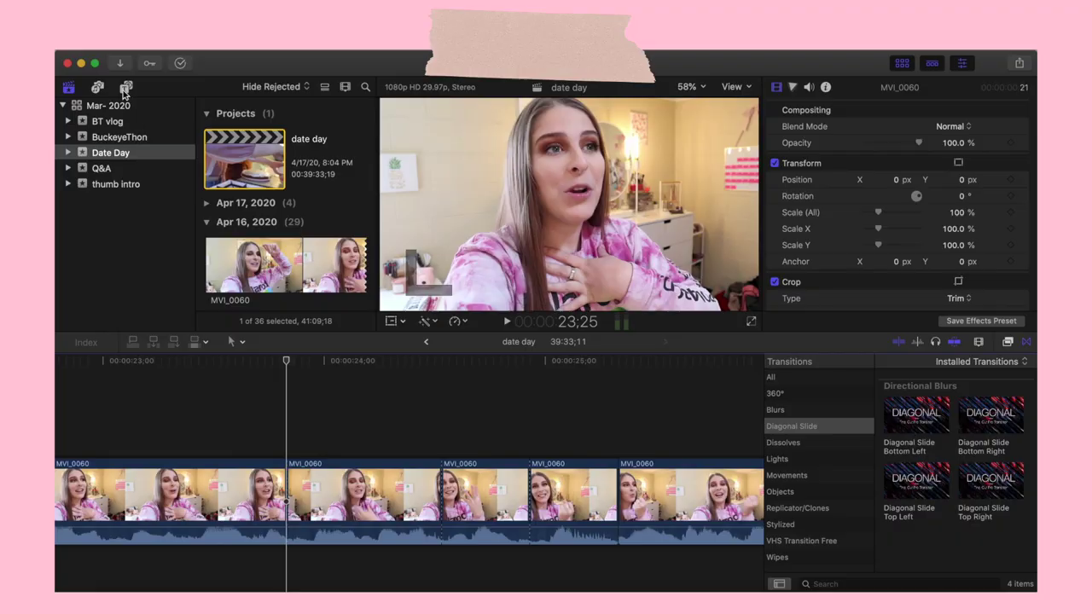
left_click(125, 88)
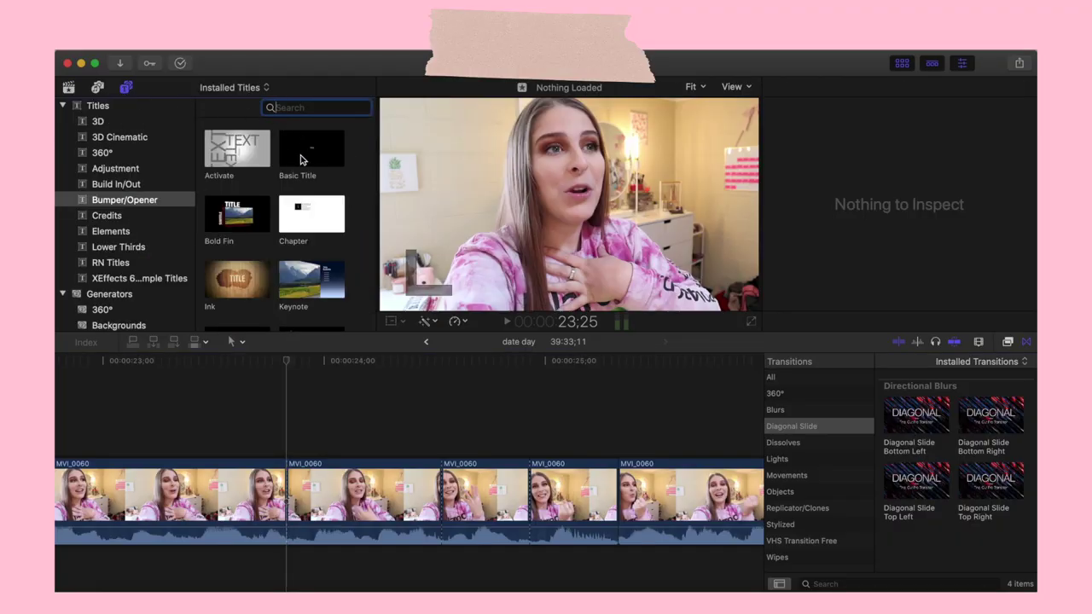
left_click_drag(300, 160, 291, 442)
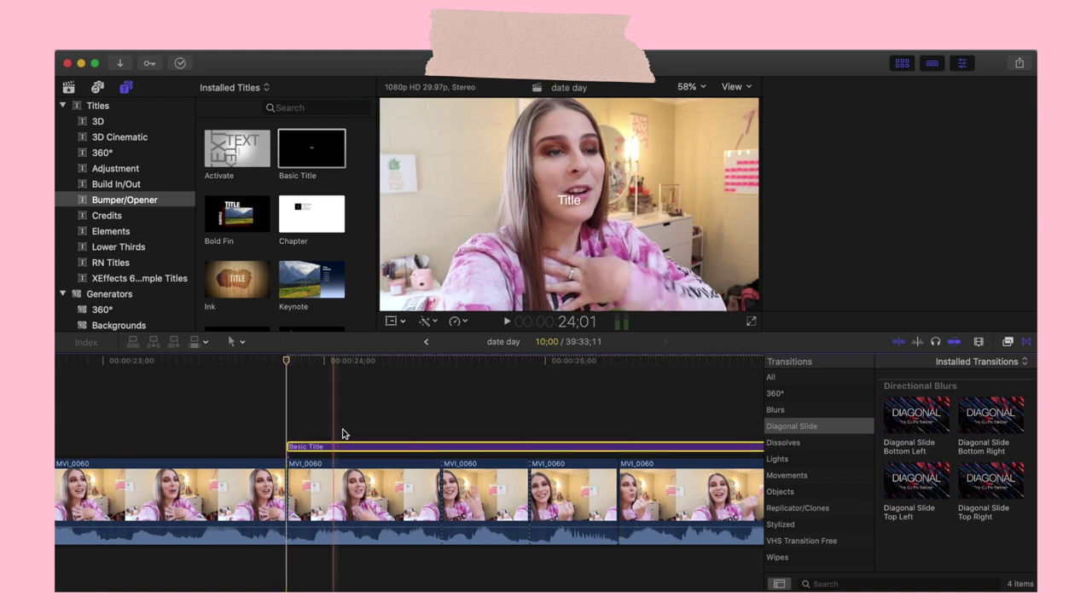
left_click(617, 422)
left_click(618, 446)
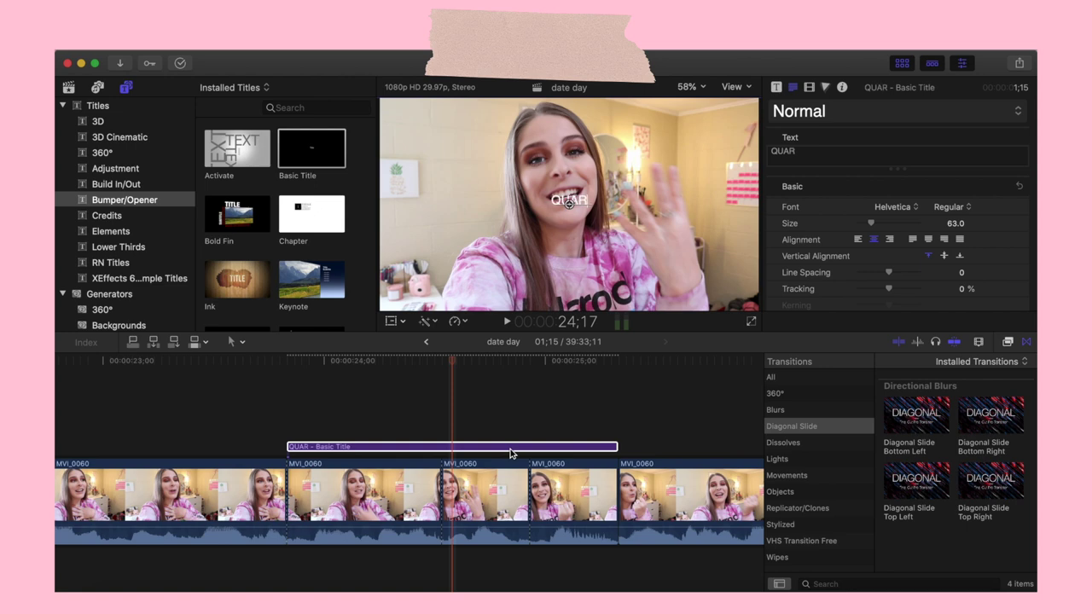
- Set the title text to QUARATINE in Arial Bold Italic, size 100, with a drop shadow
type("E")
left_click(894, 206)
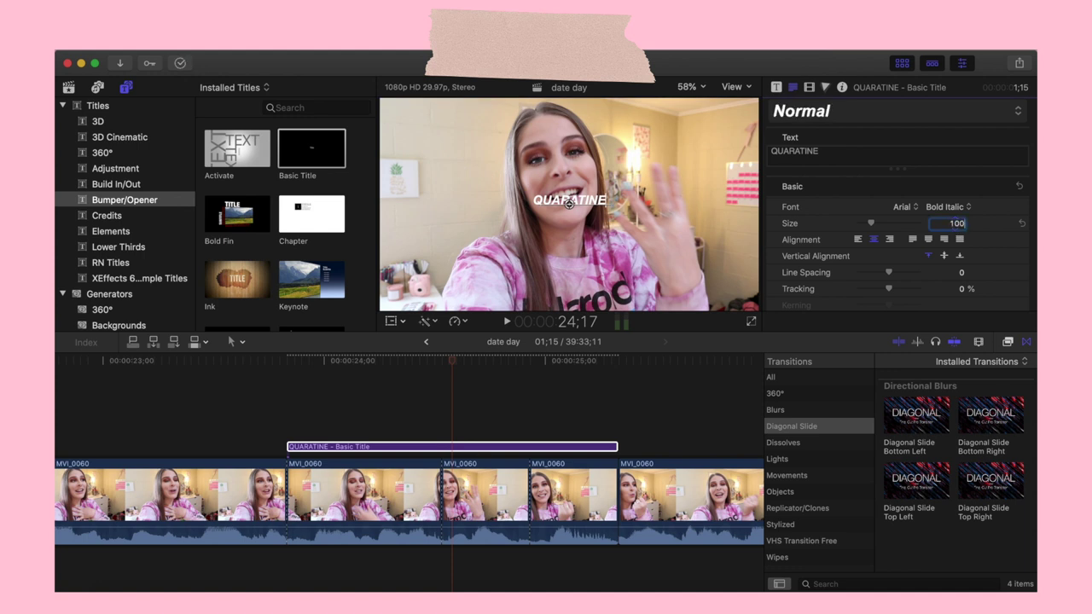
scroll(829, 301, "down", 10)
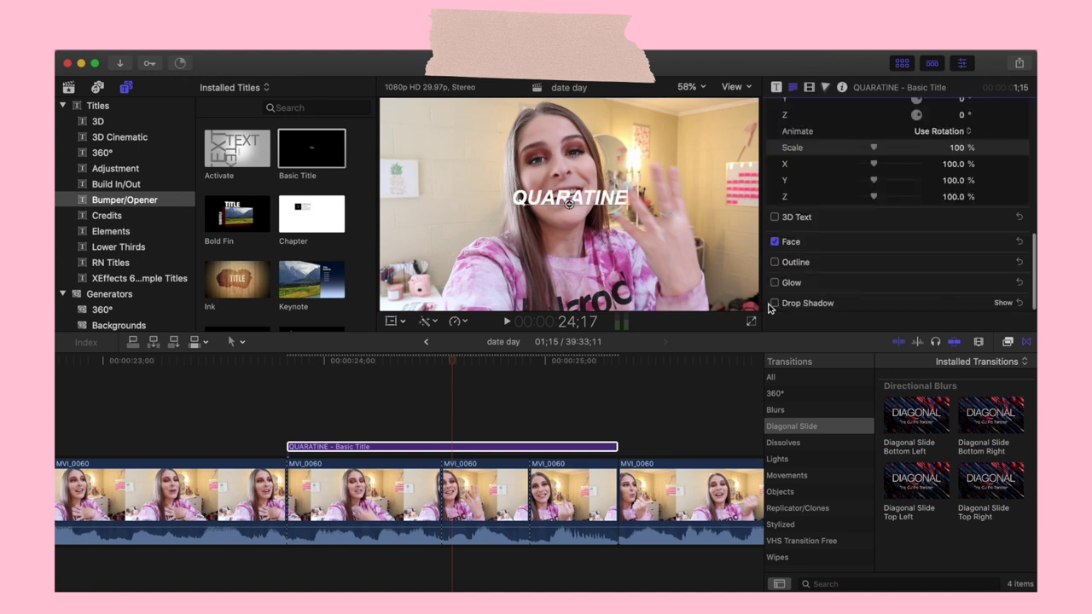
scroll(777, 308, "up", 10)
- Paste copies of the QUARATINE title at the next two cuts and split the overhanging titles at 25;10
left_click(441, 424)
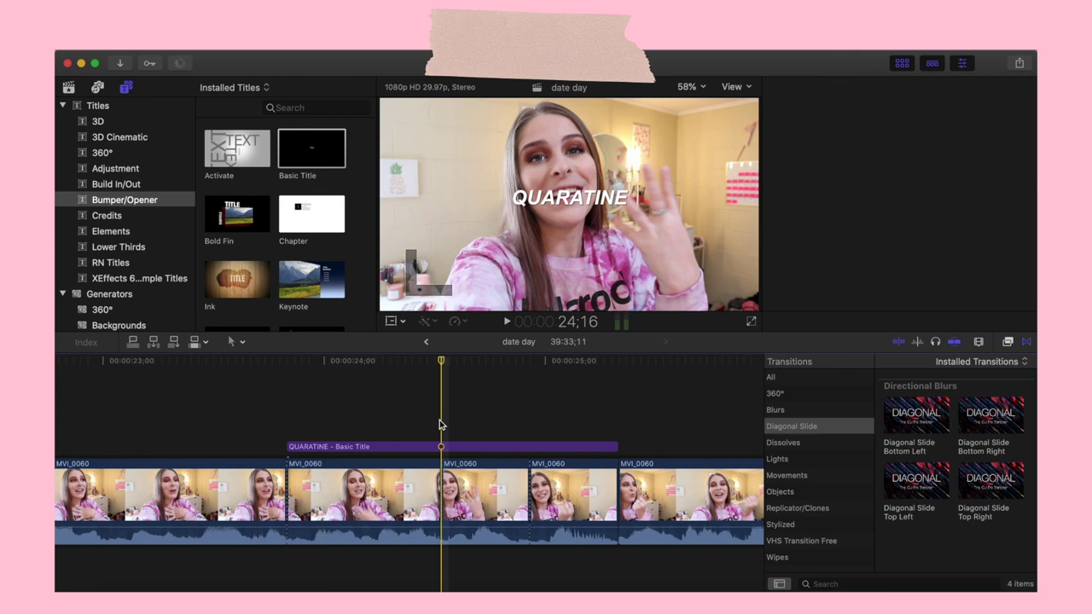
key("cmd+v")
left_click(333, 407)
left_click(163, 400)
key("cmd+v")
scroll(225, 402, "left", 5)
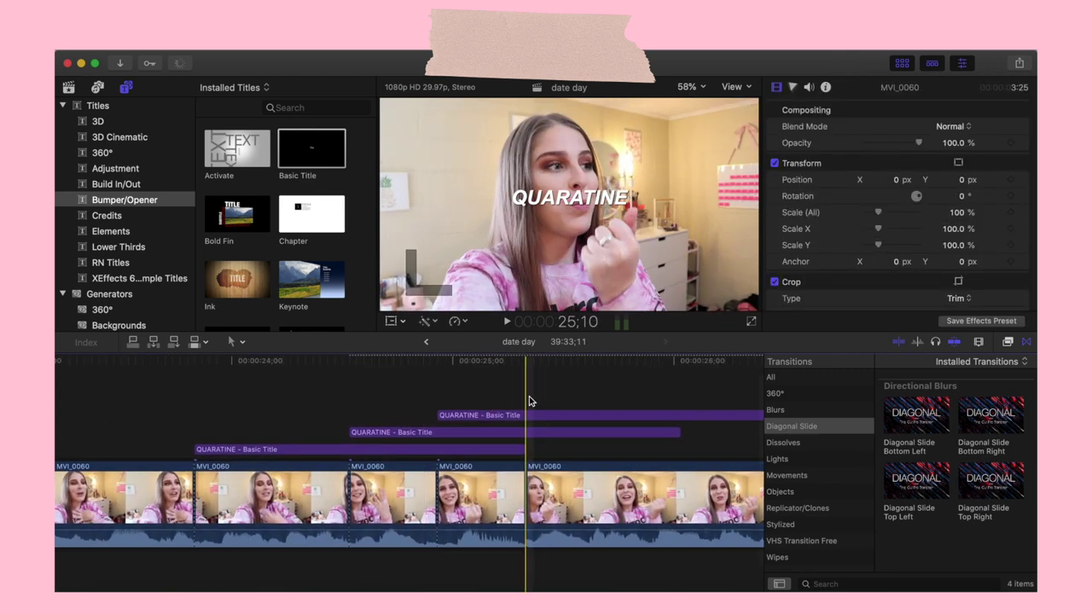
key("cmd+b")
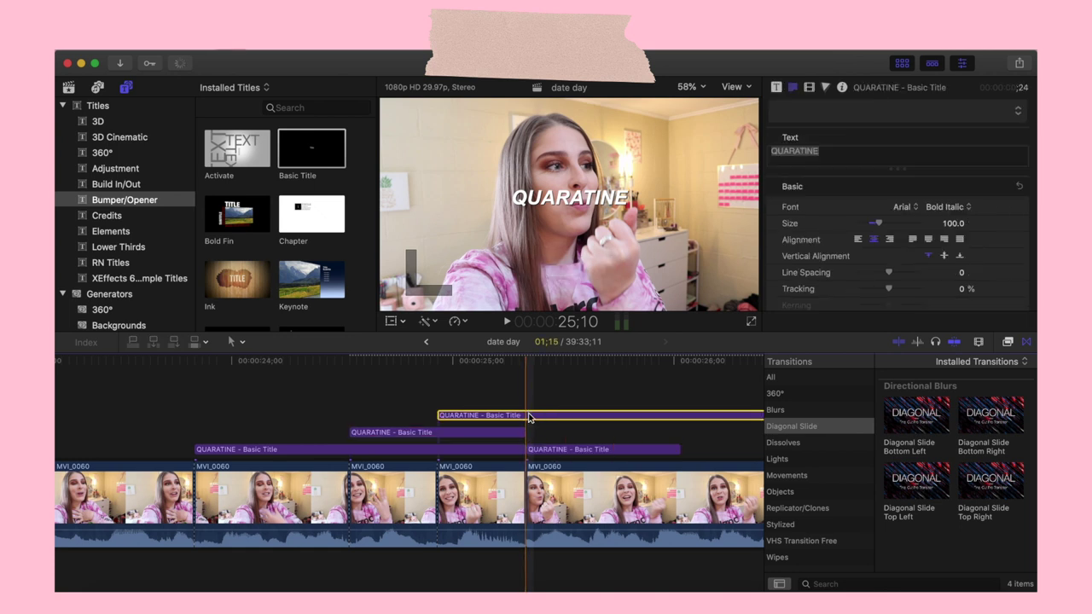
- Change the second title's text to DATE and reposition the title text in the frame
double_click(440, 432)
type("DATE")
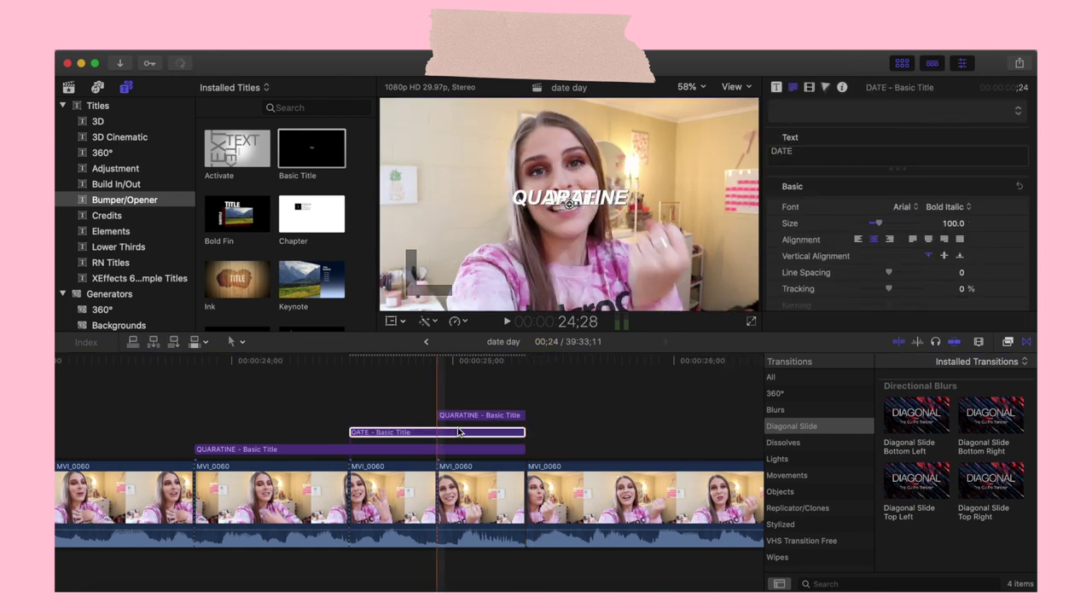
left_click(502, 449)
left_click_drag(551, 234, 540, 243)
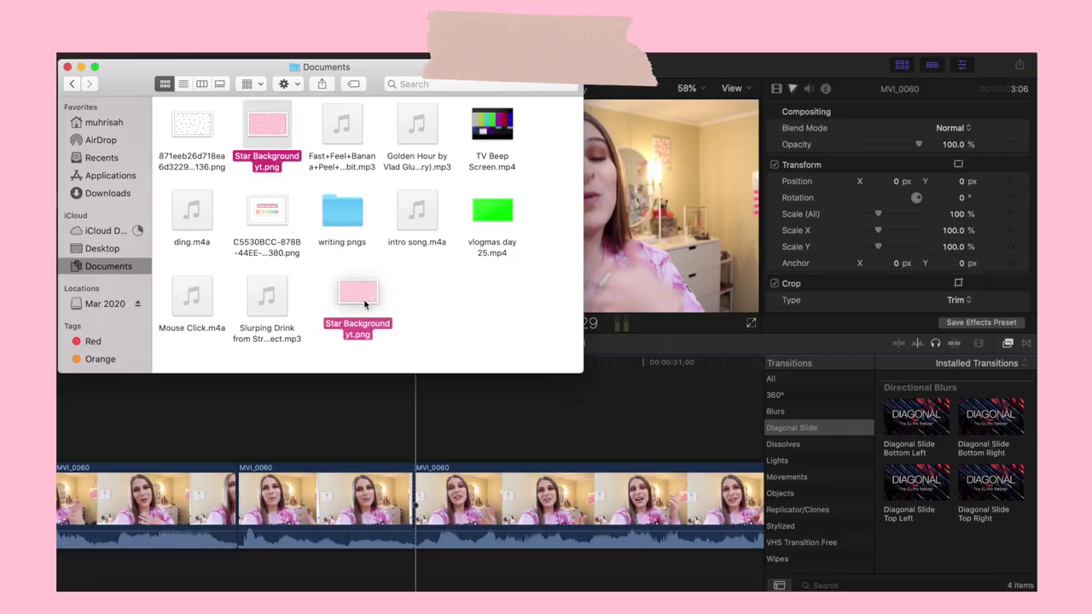
- Insert Star Background yt.png from Documents into the main storyline at the cut at 29;29
left_click_drag(364, 299, 416, 509)
left_click(417, 503)
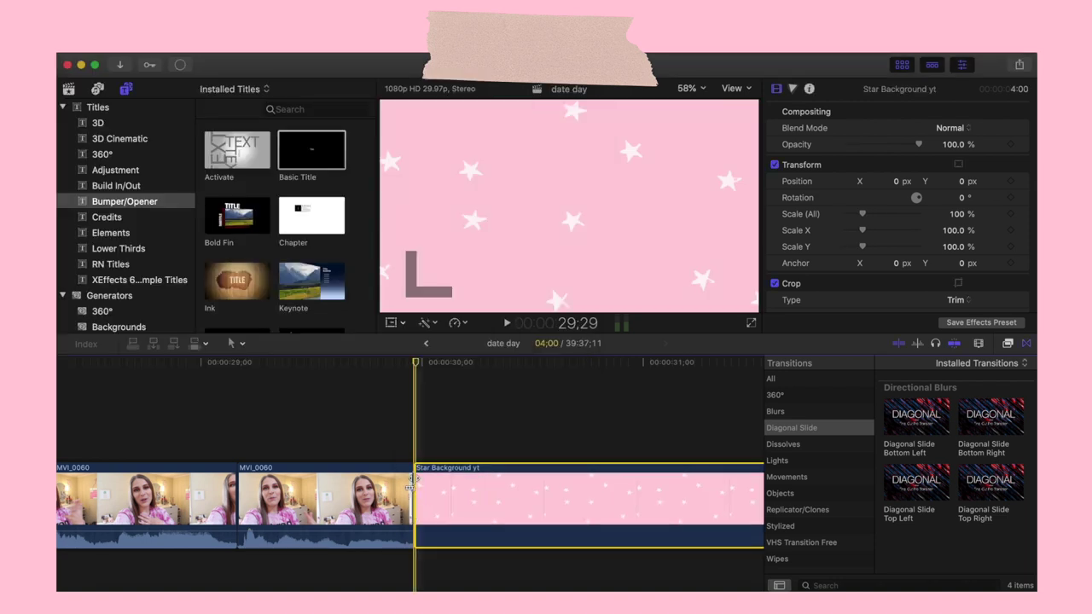
left_click(411, 452)
- Copy the MVI_0055 clip from the Q&A project and paste it into the date day project before the star background
left_click(70, 89)
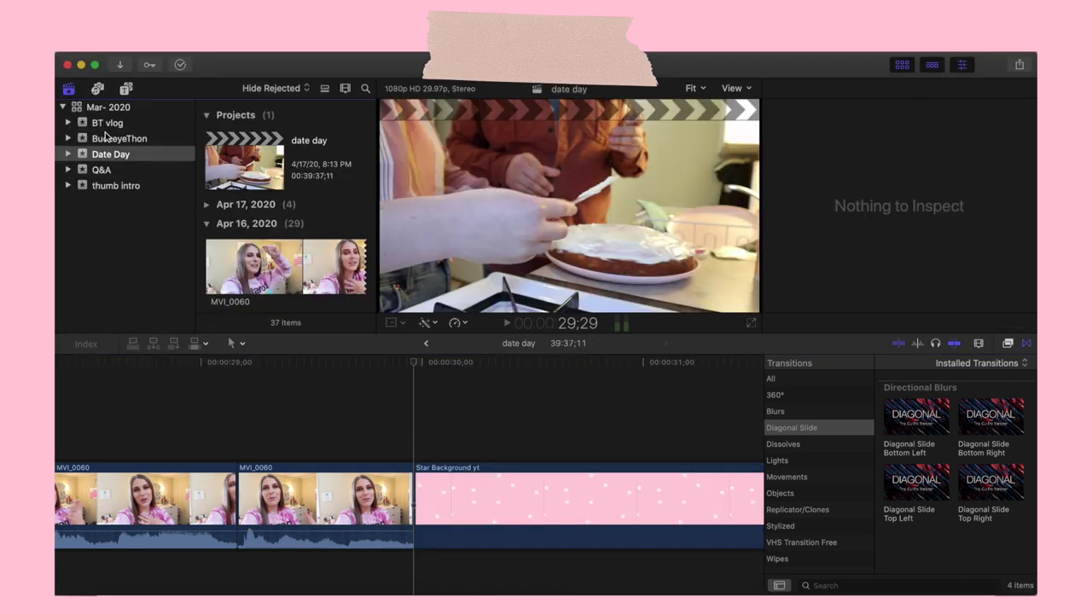
left_click(102, 170)
double_click(232, 170)
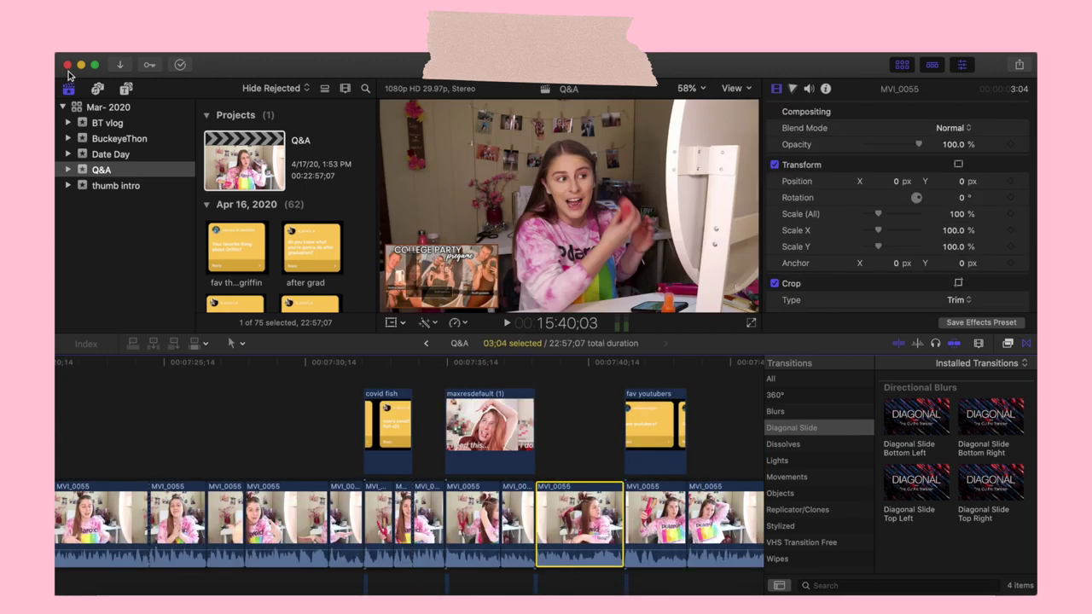
left_click(111, 154)
double_click(244, 161)
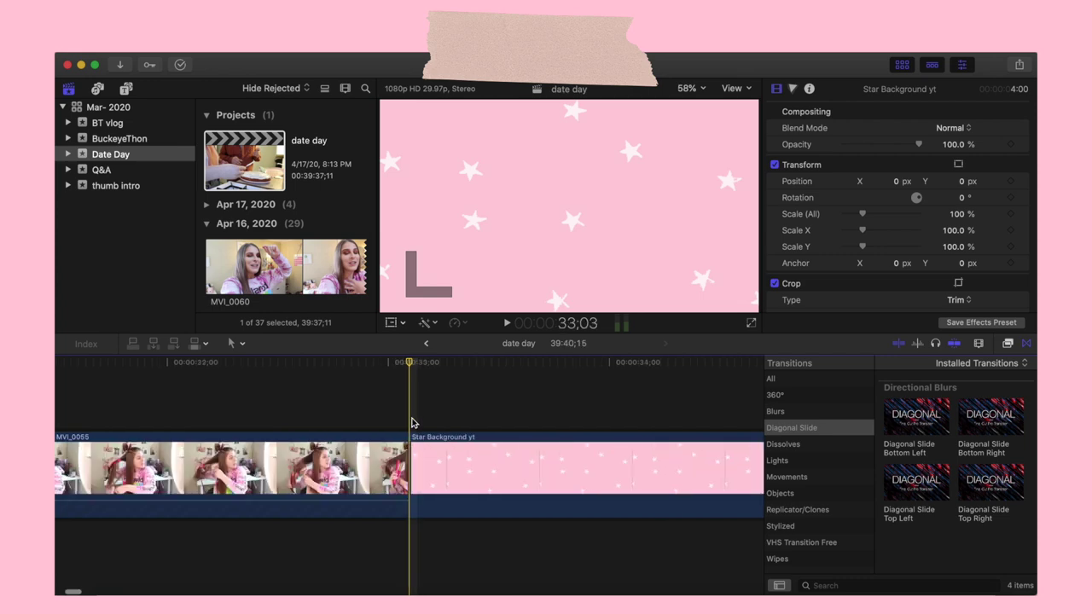
- Move the MVI_0055 clip above the start of the star background and trim the background to the clip's length
scroll(433, 450, "left", 3)
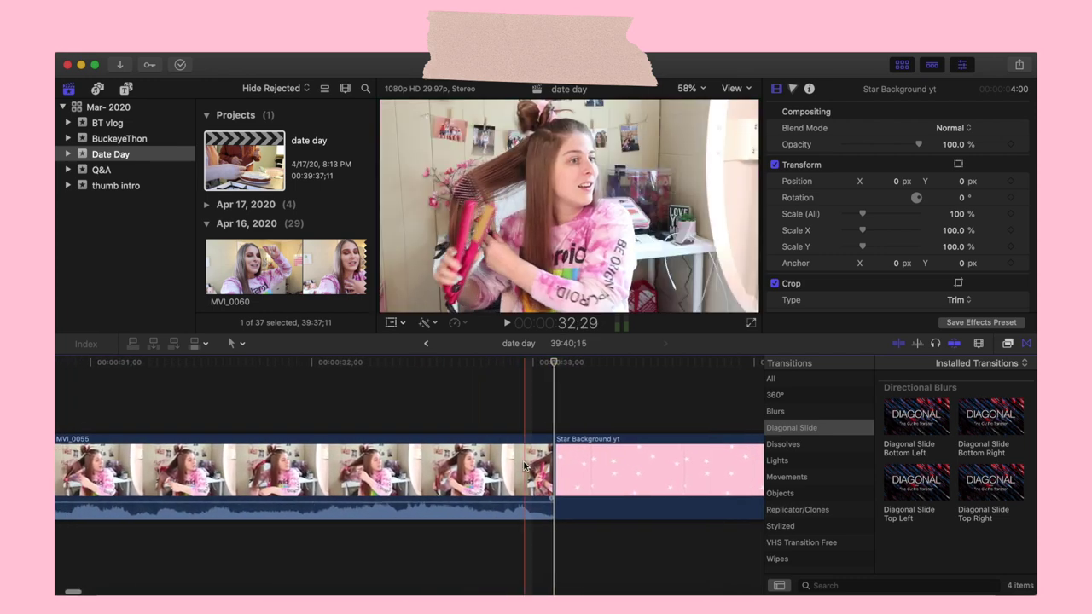
left_click_drag(362, 469, 379, 394)
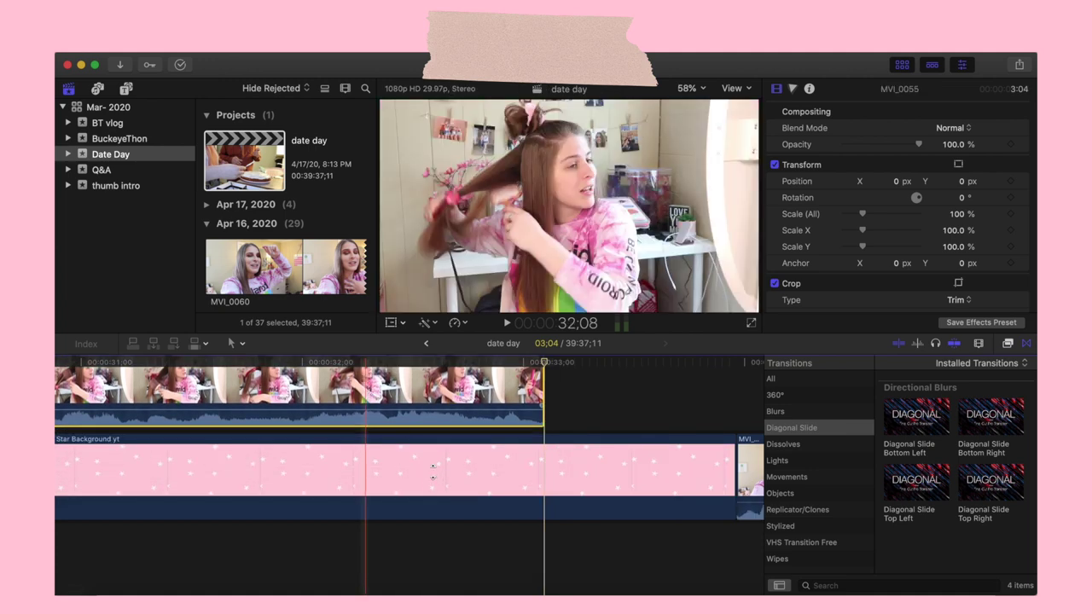
scroll(440, 465, "left", 5)
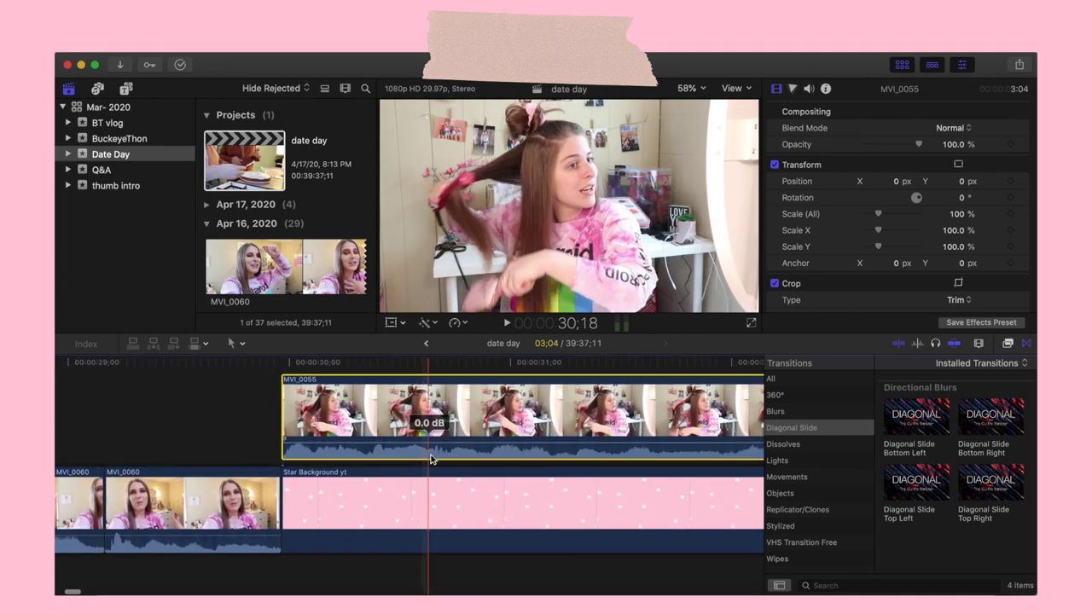
scroll(387, 447, "right", 2)
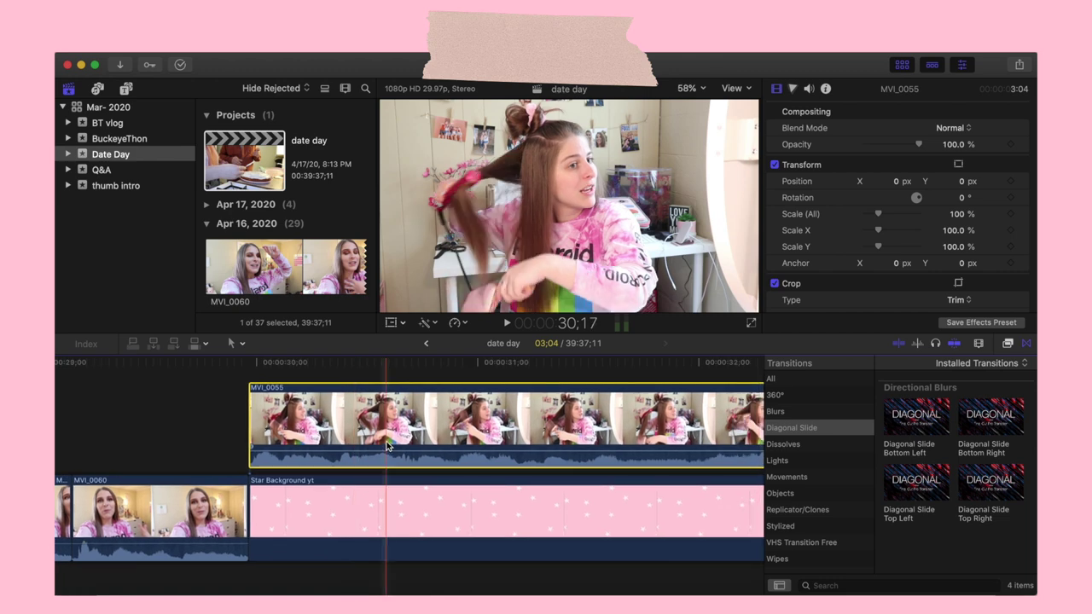
scroll(387, 447, "right", 2)
- Scale the MVI_0055 clip to 90% and lower its audio volume to silence
left_click(469, 416)
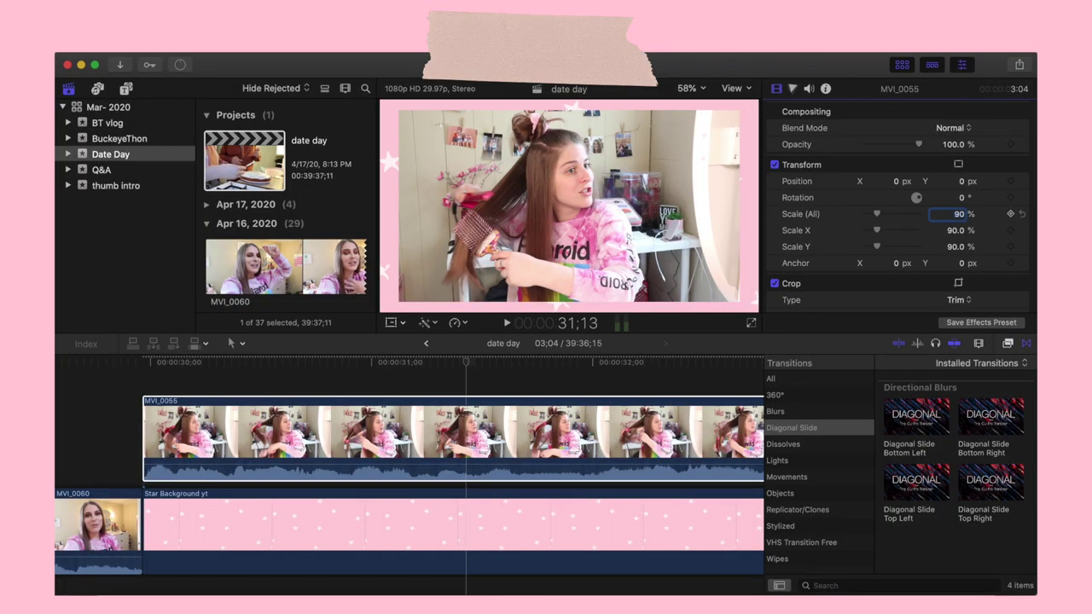
left_click_drag(436, 459, 436, 467)
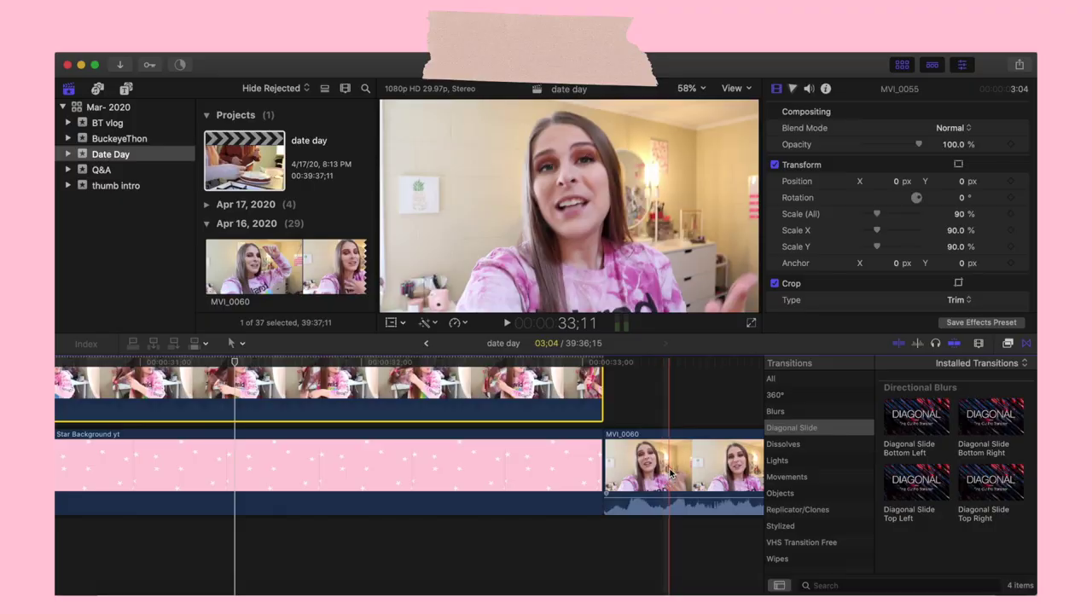
- Move the MVI_0060 clip that follows the star background beneath it, aligned with the background's start
left_click_drag(614, 478, 372, 577)
left_click_drag(149, 576, 149, 576)
scroll(477, 549, "left", 5)
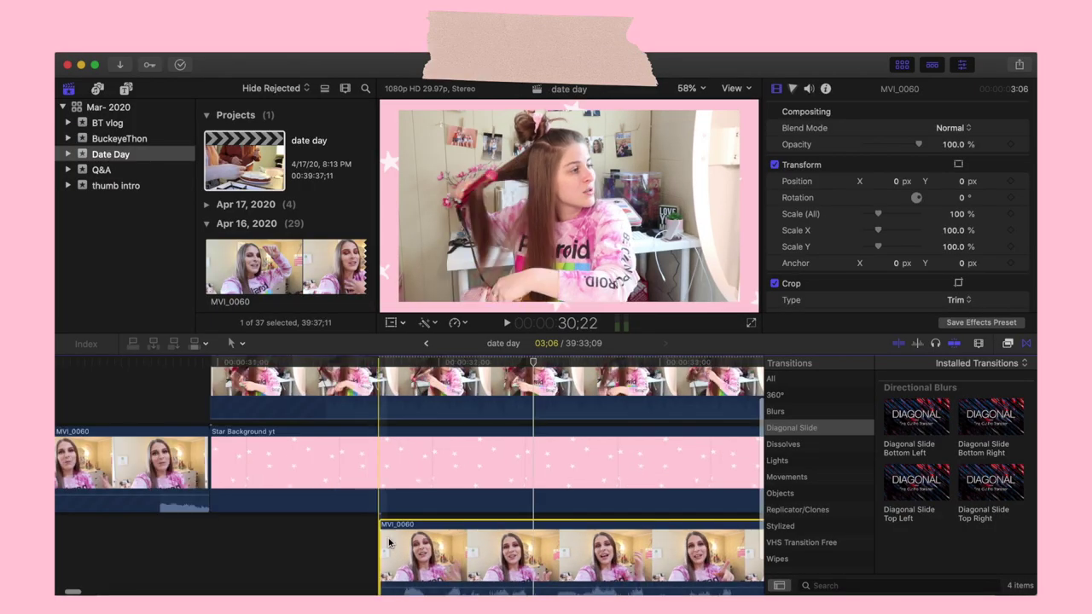
left_click_drag(512, 550, 410, 550)
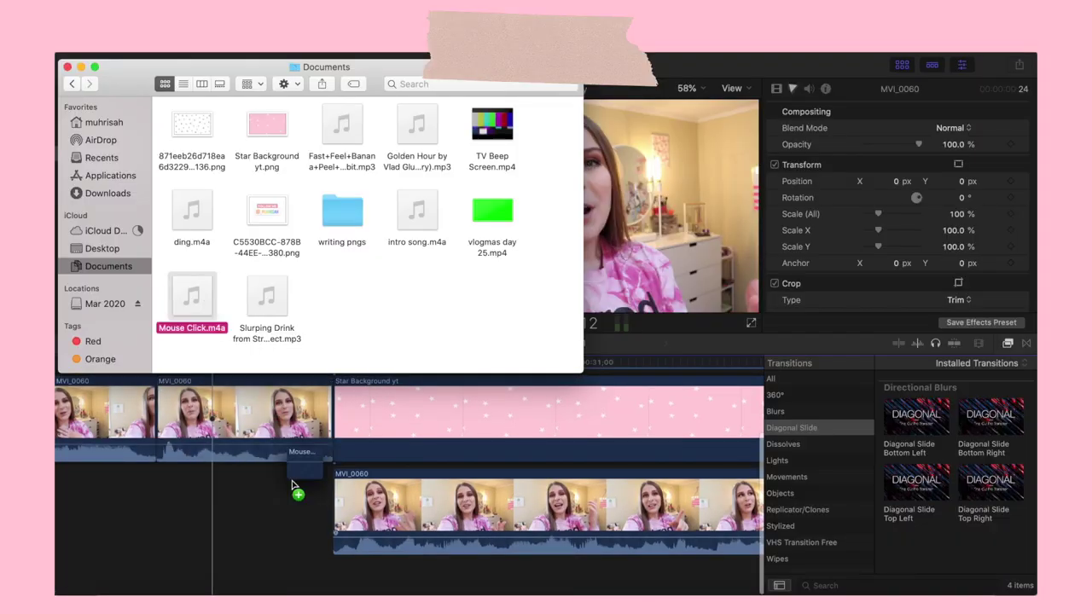
- Add Mouse Click.m4a from Documents beneath the main storyline at the start of the star background
left_click_drag(292, 487, 316, 475)
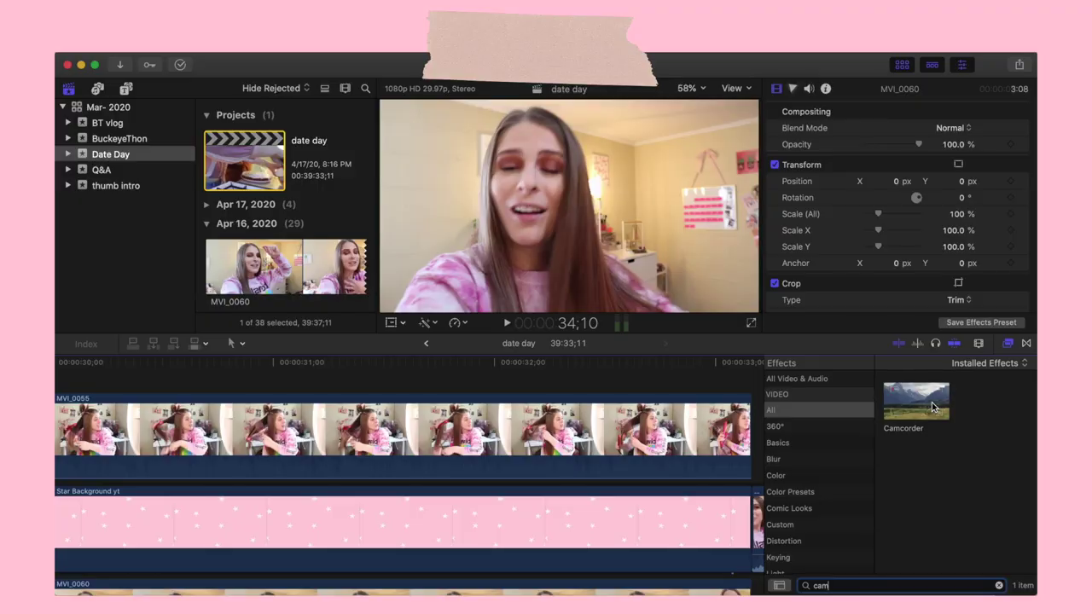
- Apply the Camcorder effect to the MVI_0055 clip above the star background
left_click_drag(933, 408, 573, 440)
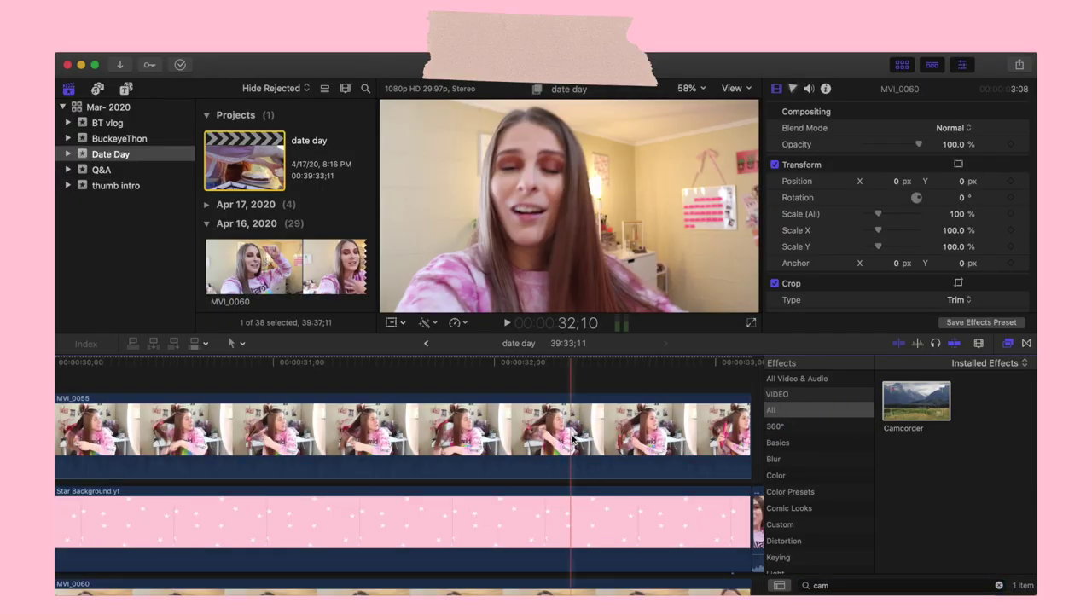
scroll(507, 440, "left", 3)
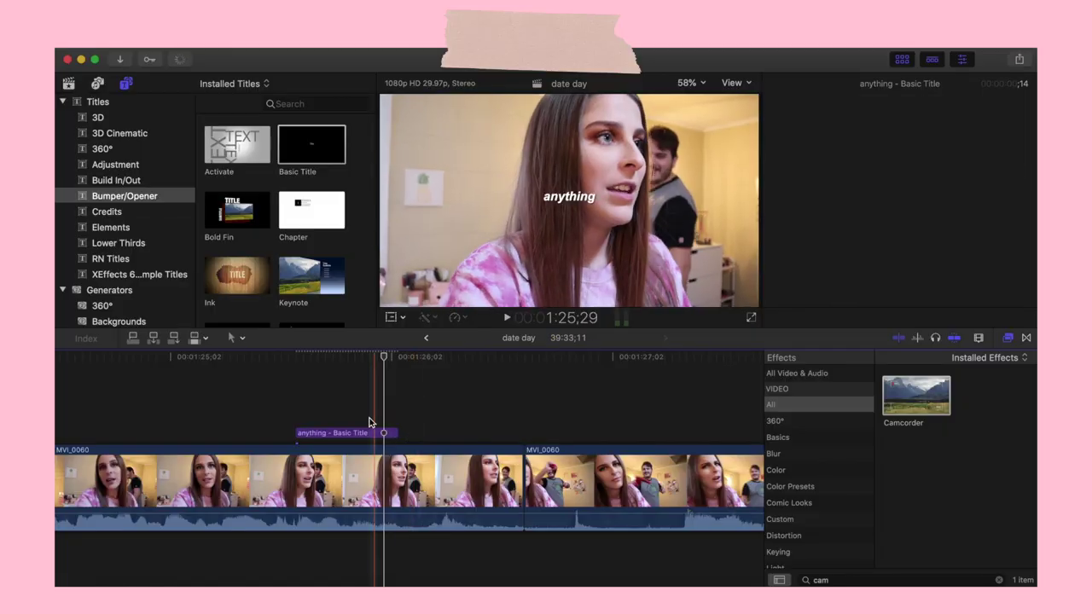
- Reposition the "anything" title below the frame's centre at about X -108 px, Y -201 px and play it back
left_click(368, 432)
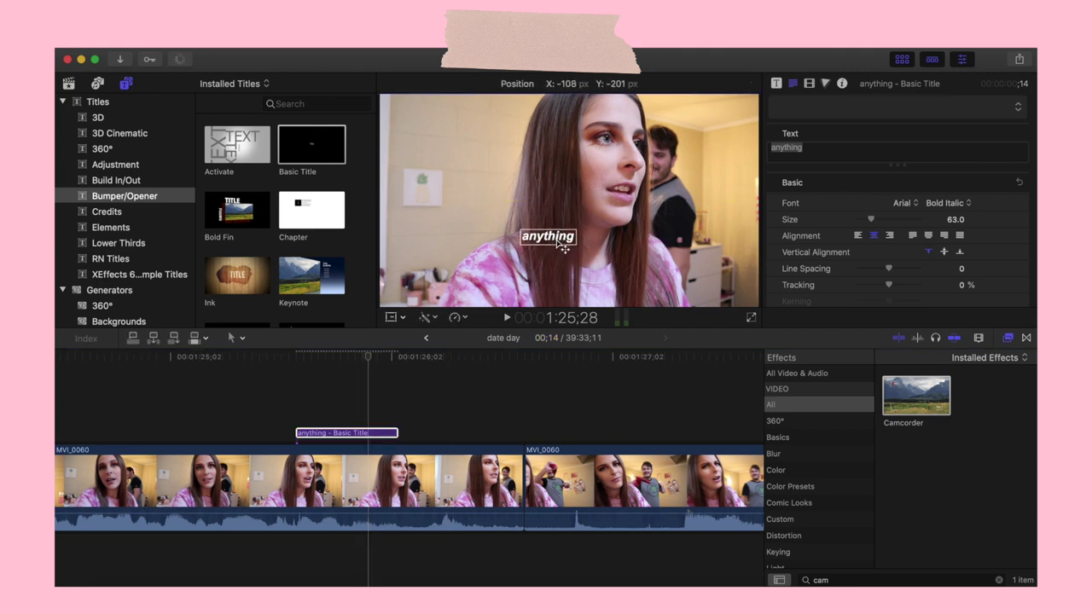
left_click(198, 427)
key("space")
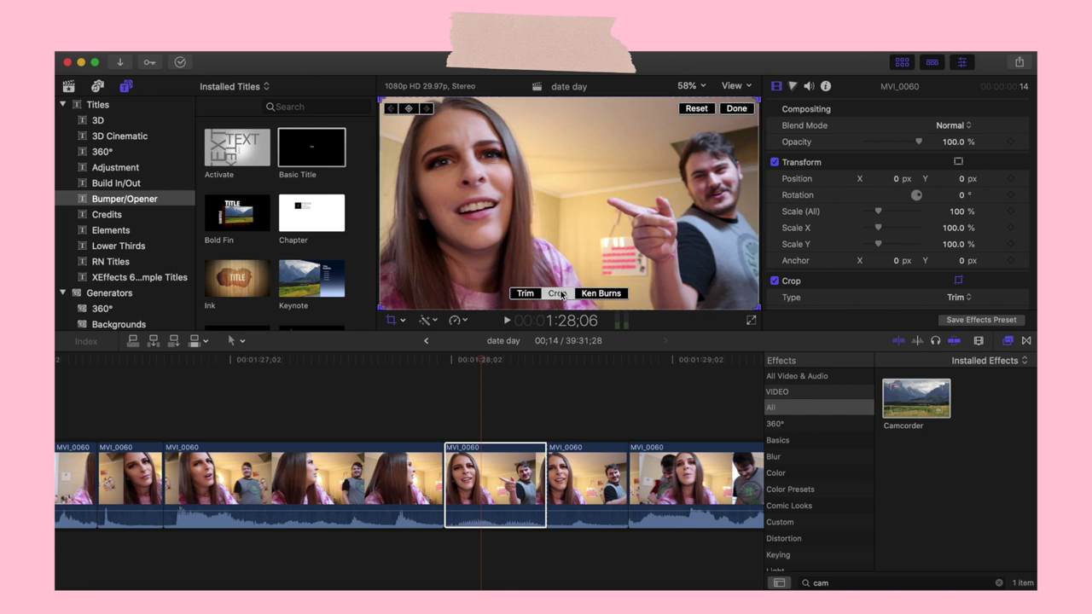
- Crop the short MVI_0060 clip at 1:28 to about half the frame and shift the crop area toward the man
left_click_drag(746, 302, 566, 222)
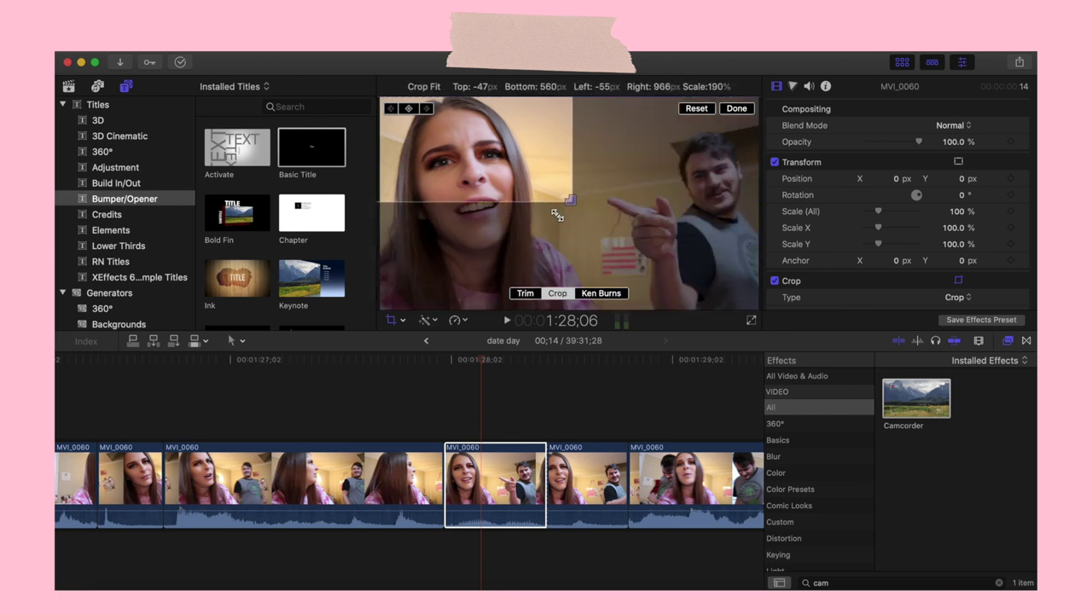
left_click_drag(556, 160, 706, 181)
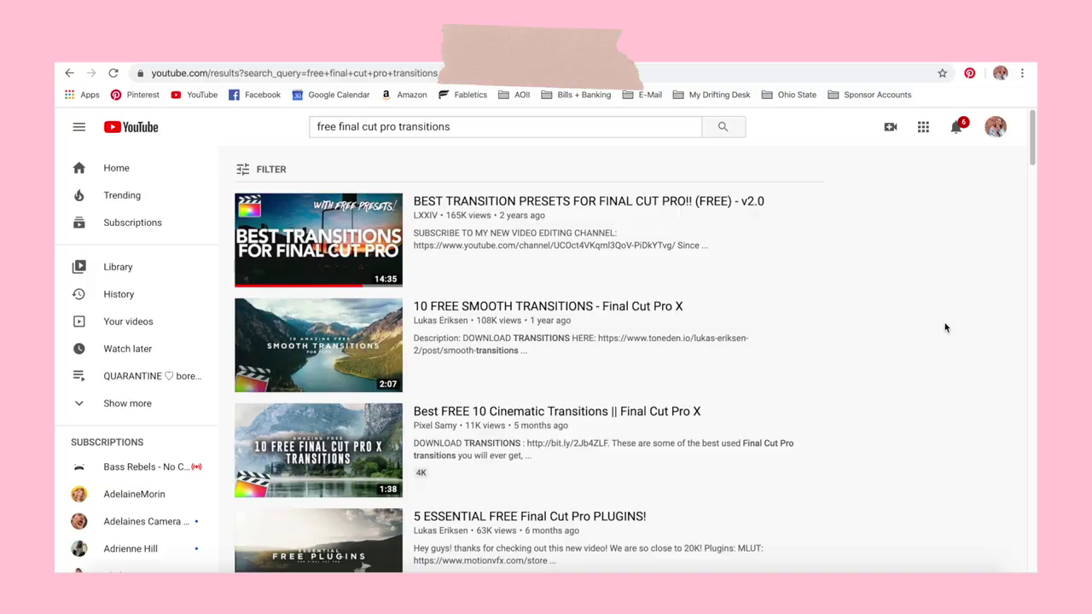
- Browse the YouTube search results for free Final Cut Pro transitions
scroll(946, 327, "down", 5)
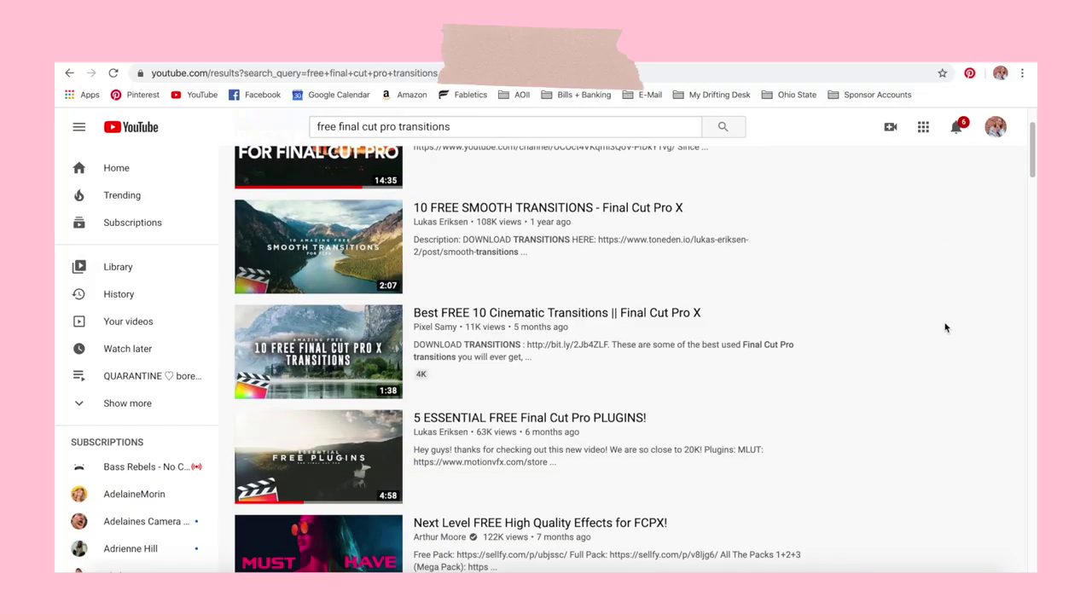
scroll(946, 327, "down", 3)
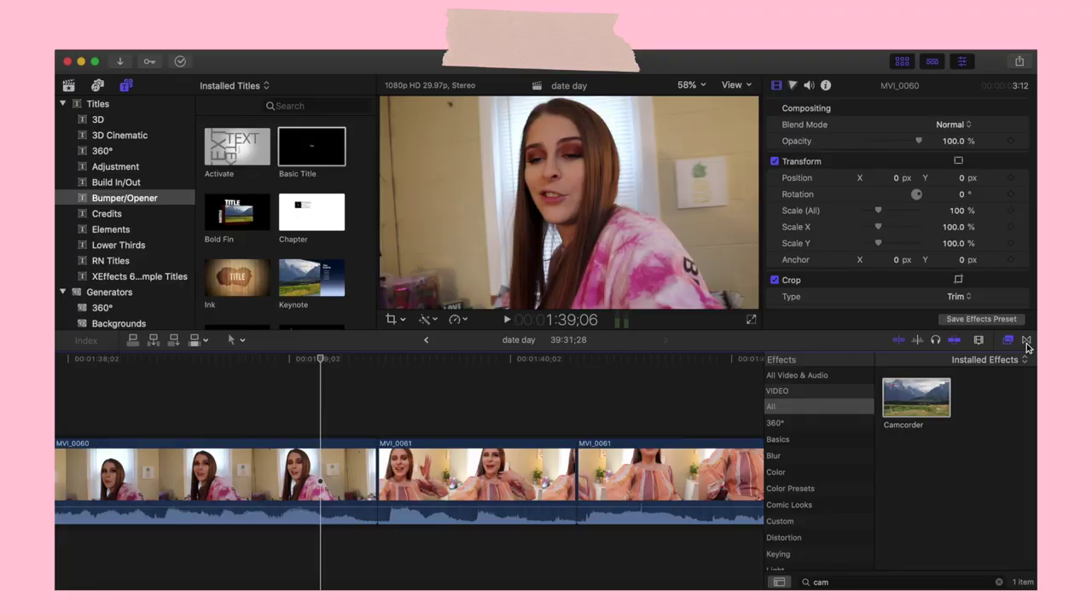
- Add the Diagonal Slide Bottom Left transition between MVI_0060 and MVI_0061 and shorten it to 3 frames
key("ctrl+super+5")
left_click_drag(894, 414, 368, 496)
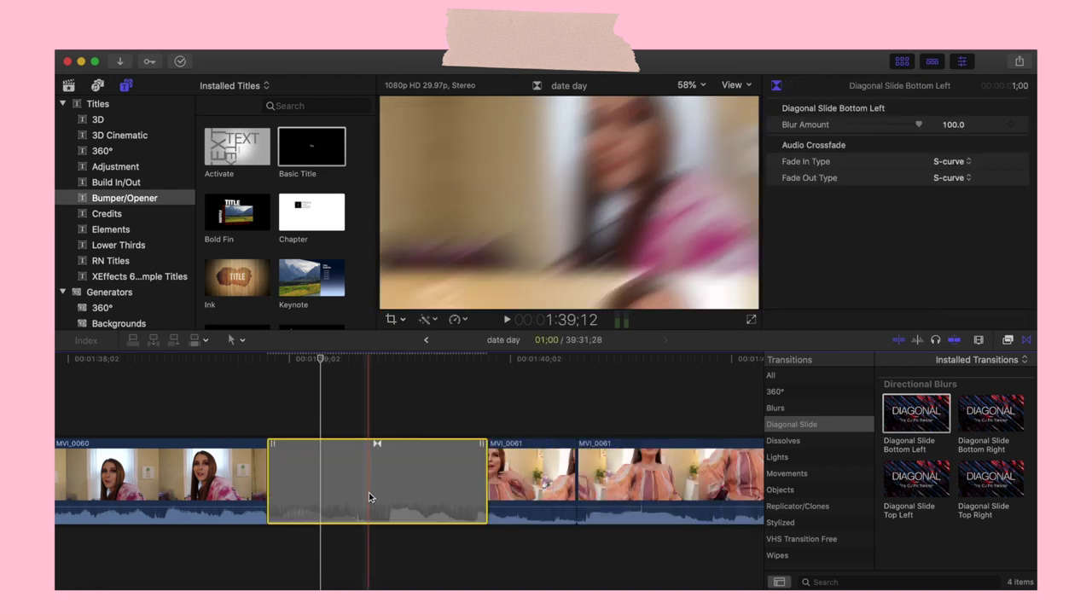
key("space")
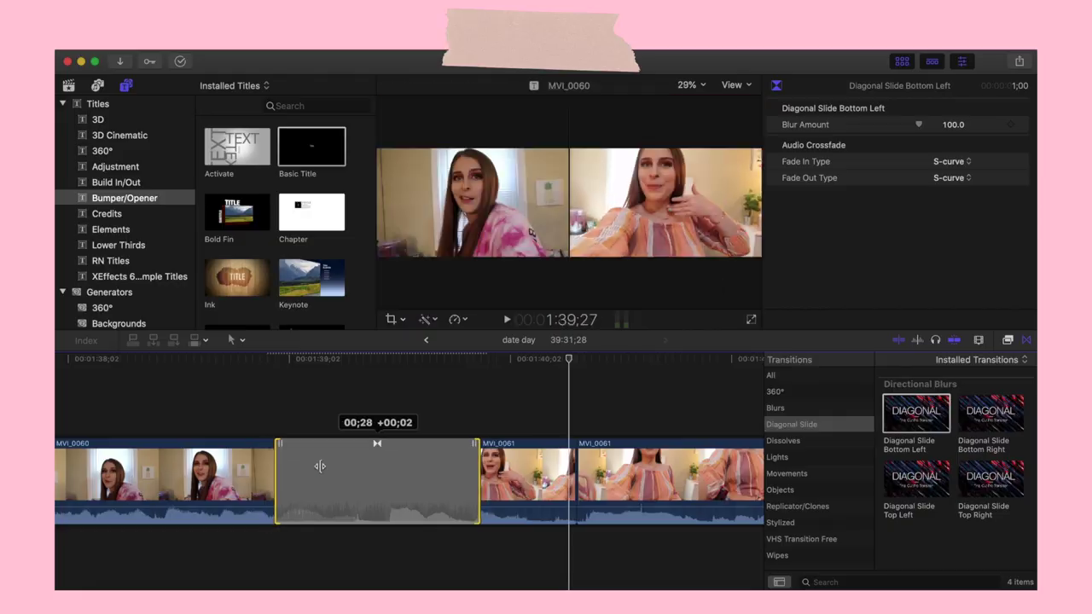
left_click_drag(477, 477, 499, 484)
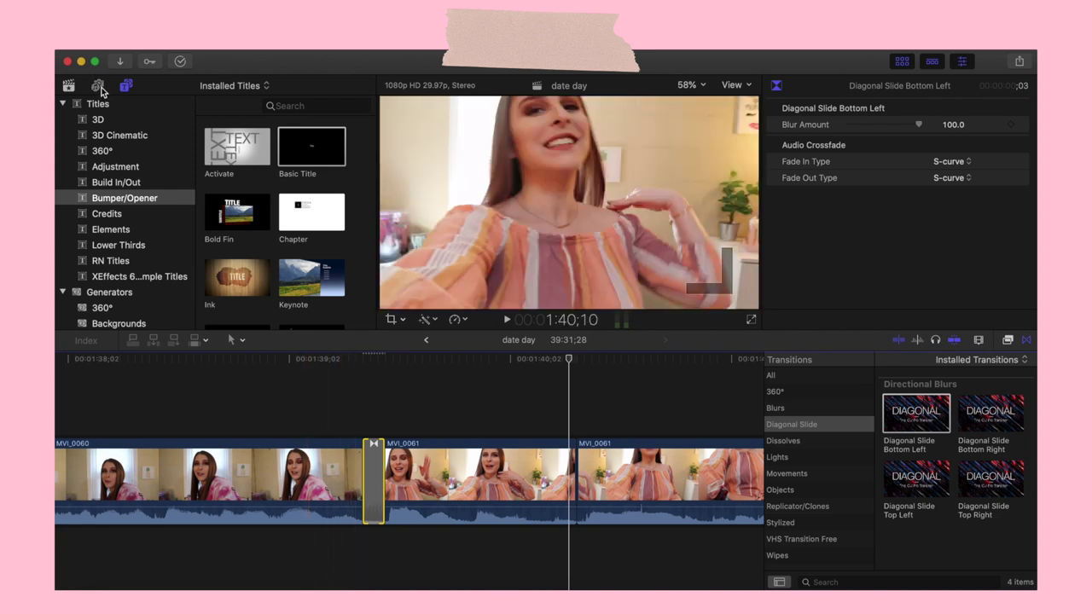
- Search the sound effects for "tech" and add Tech Sweep beneath the main storyline just before the diagonal transition
left_click(98, 86)
left_click(329, 105)
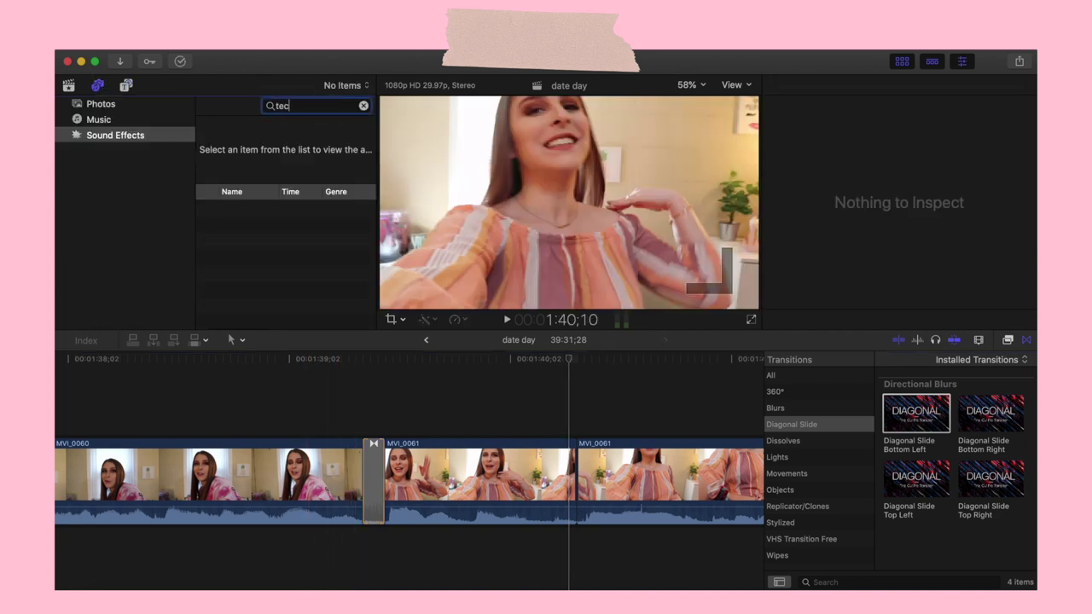
type("tech")
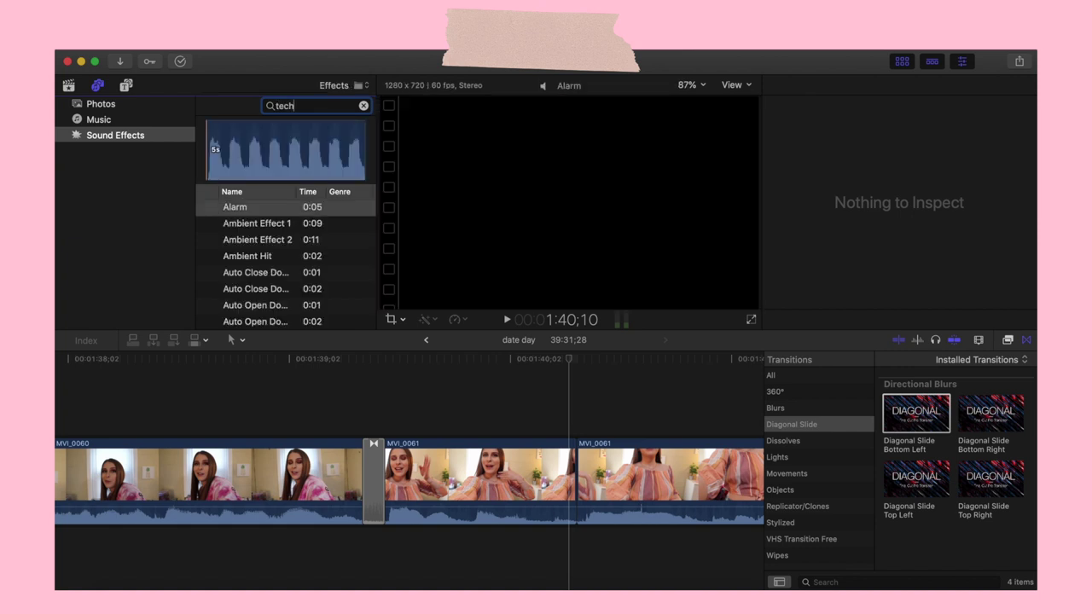
scroll(281, 256, "down", 5)
left_click_drag(248, 320, 324, 546)
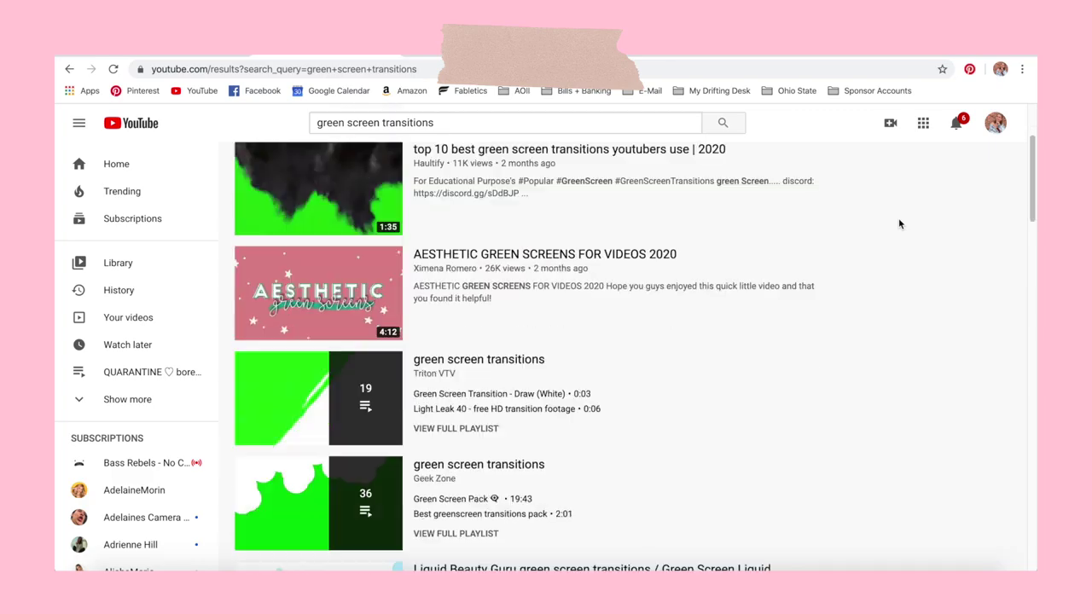
- Add the green screen clip vlogmas day 25.mp4 from Documents above the MVI_0060 to MVI_0061 cut and speed it up to 150%
scroll(899, 223, "down", 2)
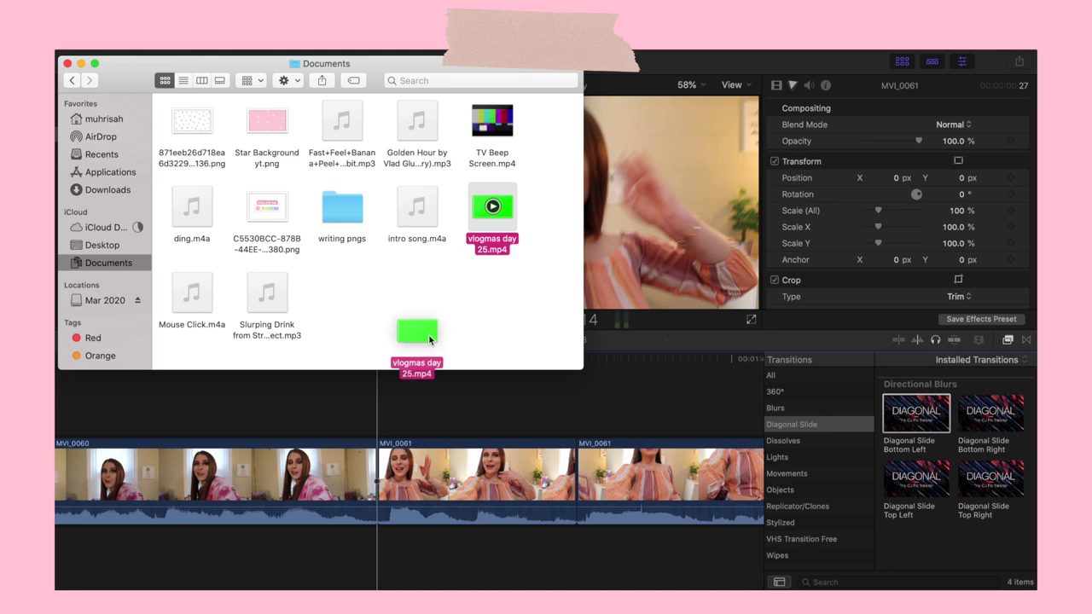
left_click_drag(358, 388, 357, 389)
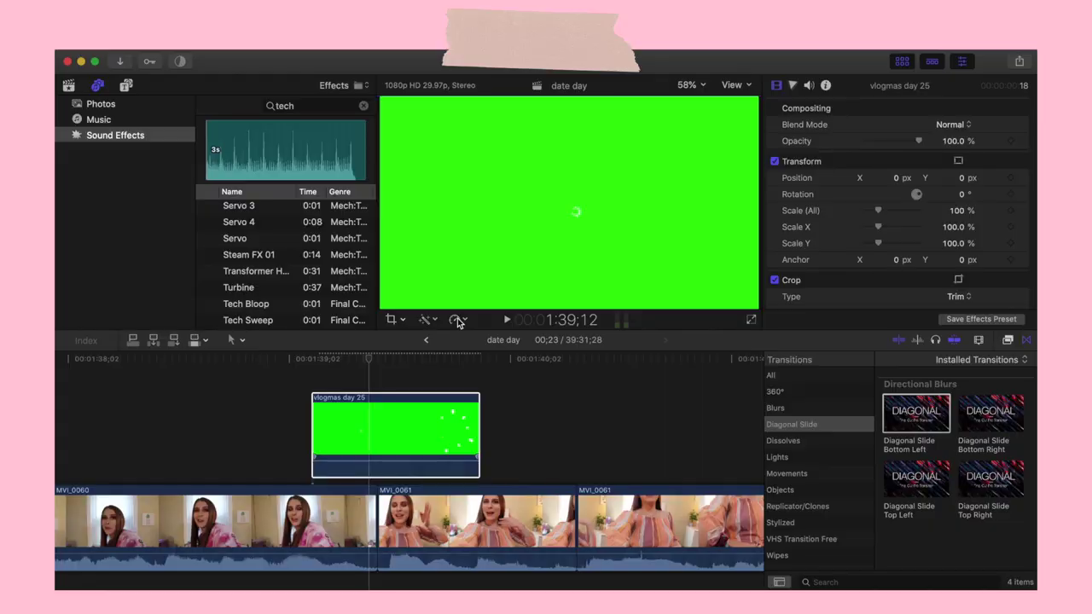
left_click(455, 319)
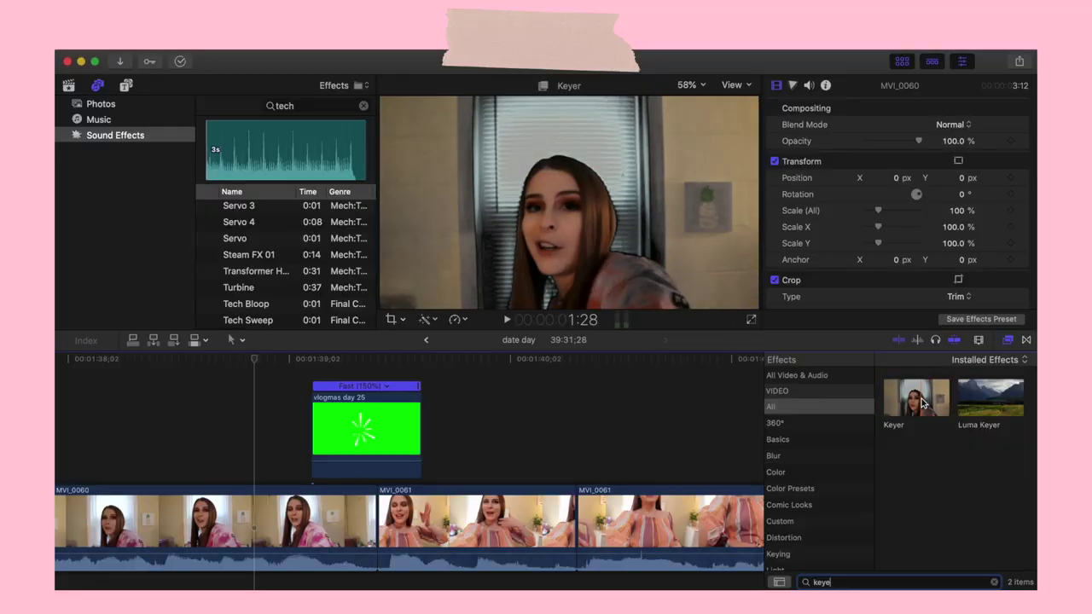
- Apply the Keyer effect to the vlogmas day 25 clip and add the Bottle Cork sound effect beneath the cut to MVI_0061
left_click_drag(915, 398, 759, 431)
left_click_drag(416, 426, 395, 433)
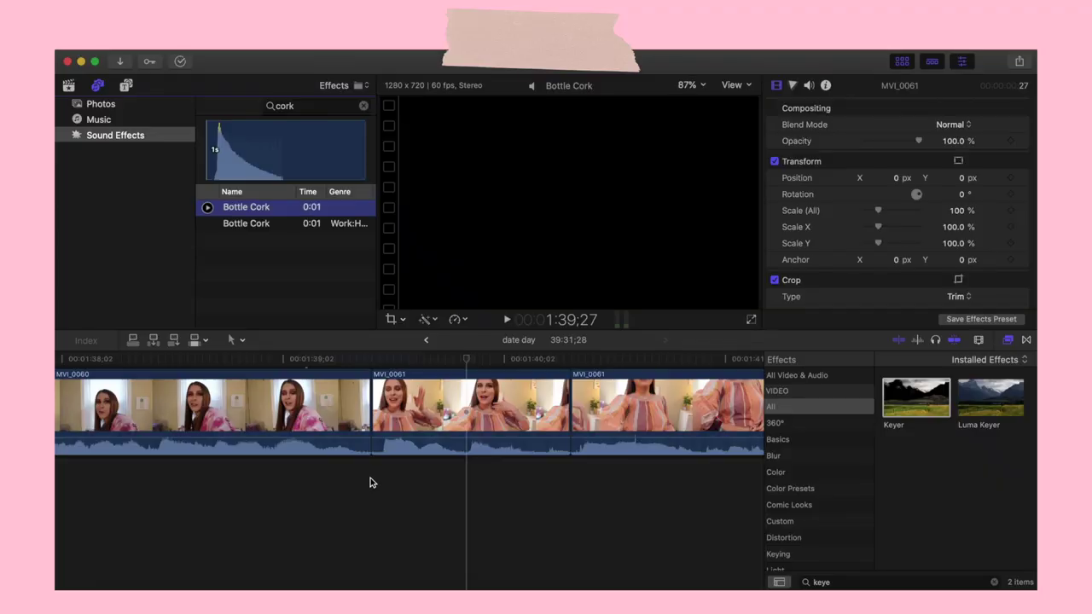
left_click_drag(369, 483, 370, 483)
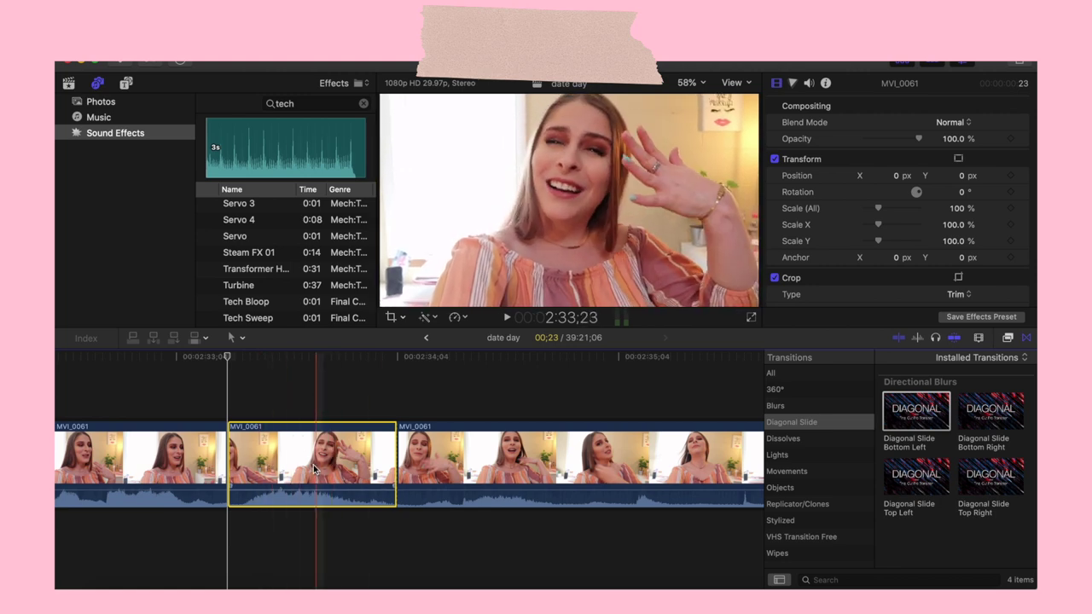
- Keyframe a zoom to 200% scale at the end of the short MVI_0061 clip at 2:33 and shift the image down to centre the face
key("l")
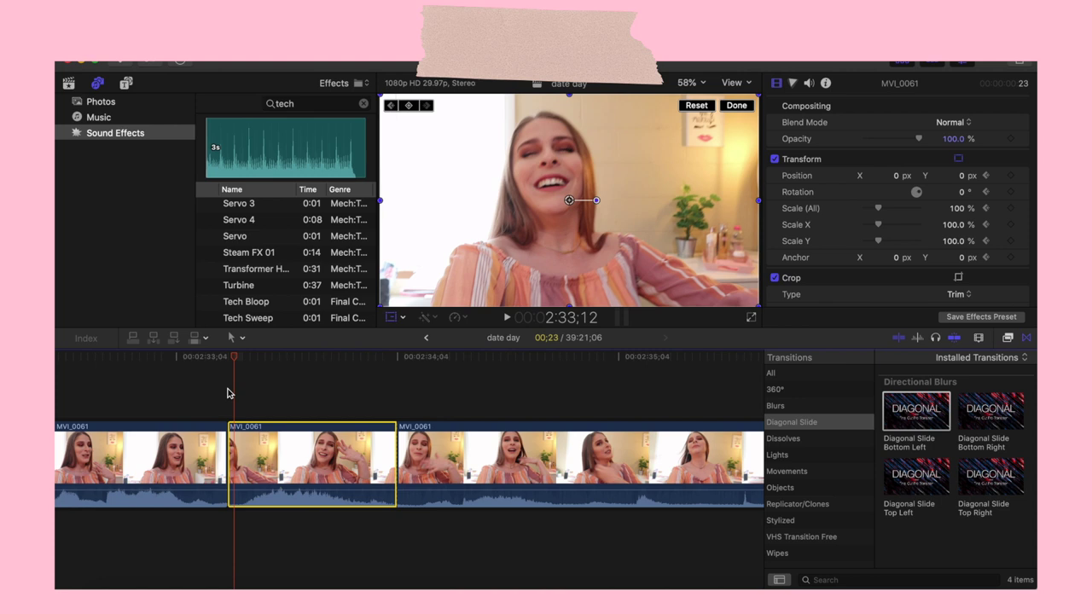
key("space")
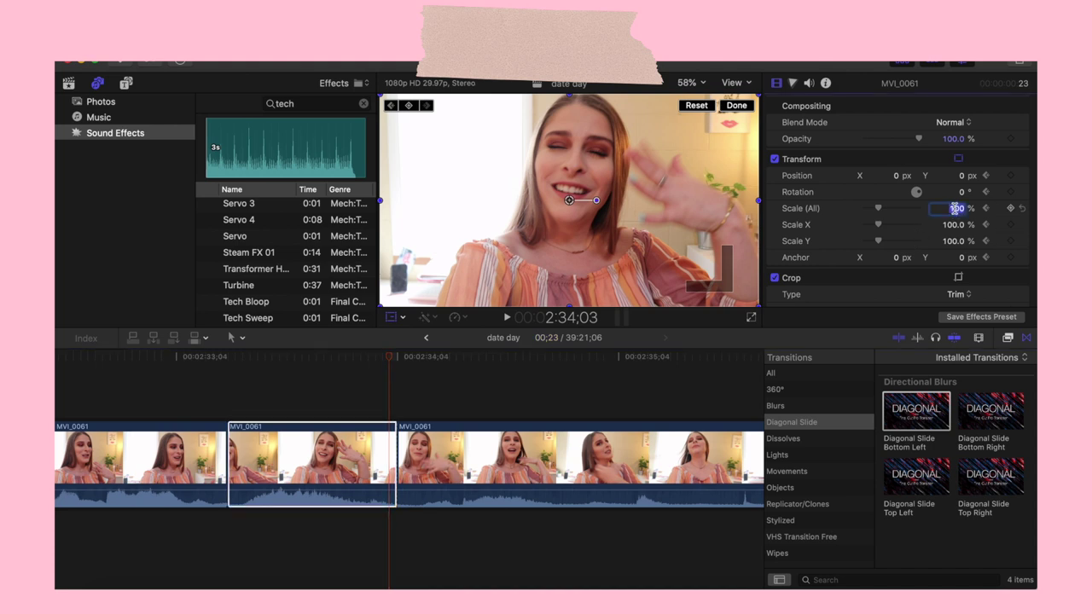
type("120")
key("Return")
key("Return")
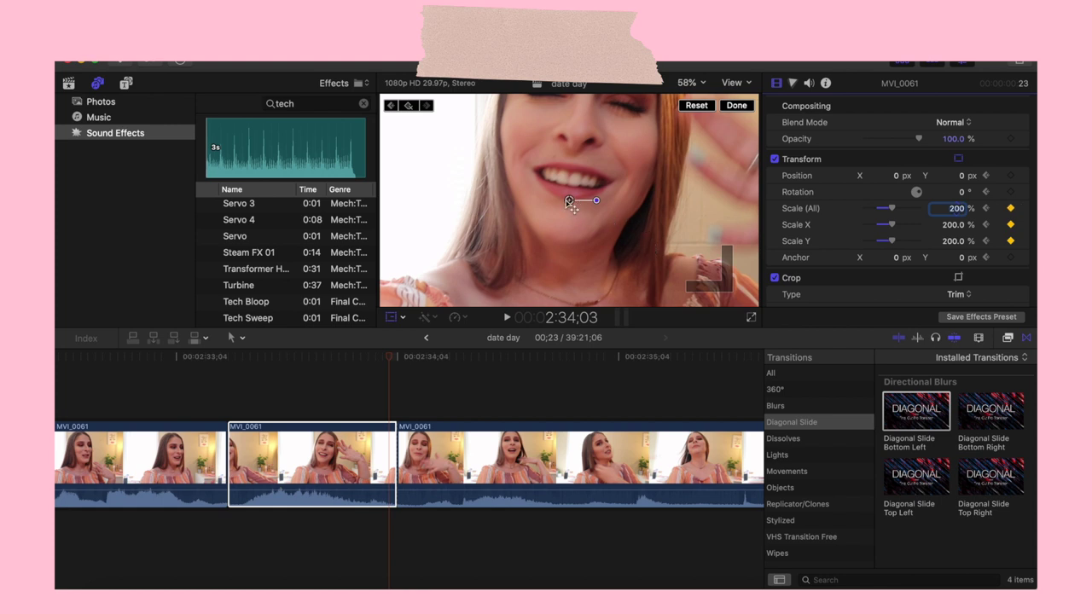
left_click_drag(570, 200, 558, 276)
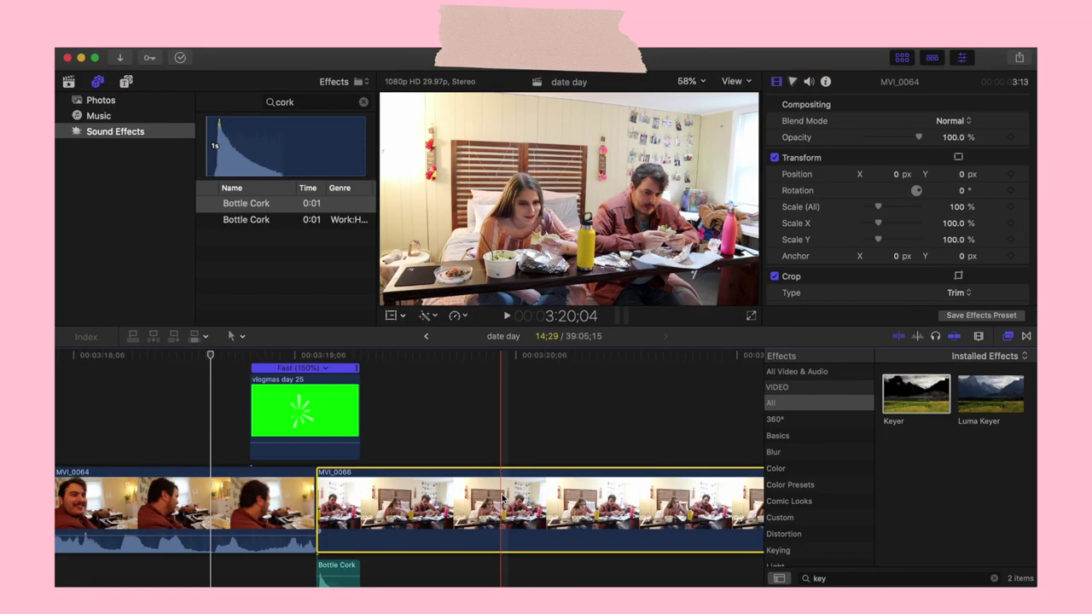
- Apply the Ken Burns crop to the MVI_0066 clip and swap its start and end frames
left_click(503, 498)
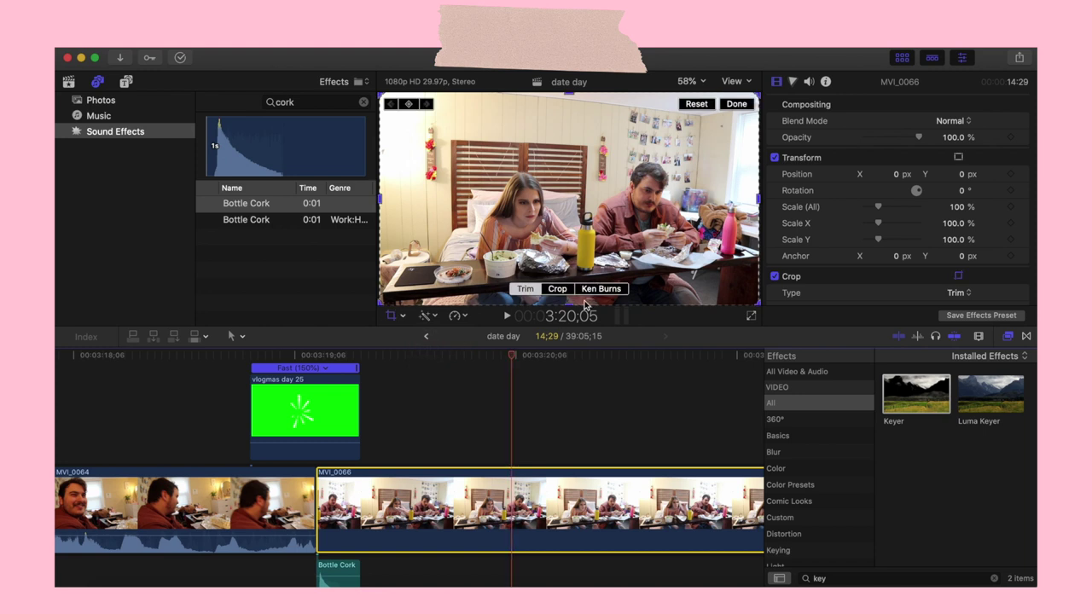
left_click(596, 290)
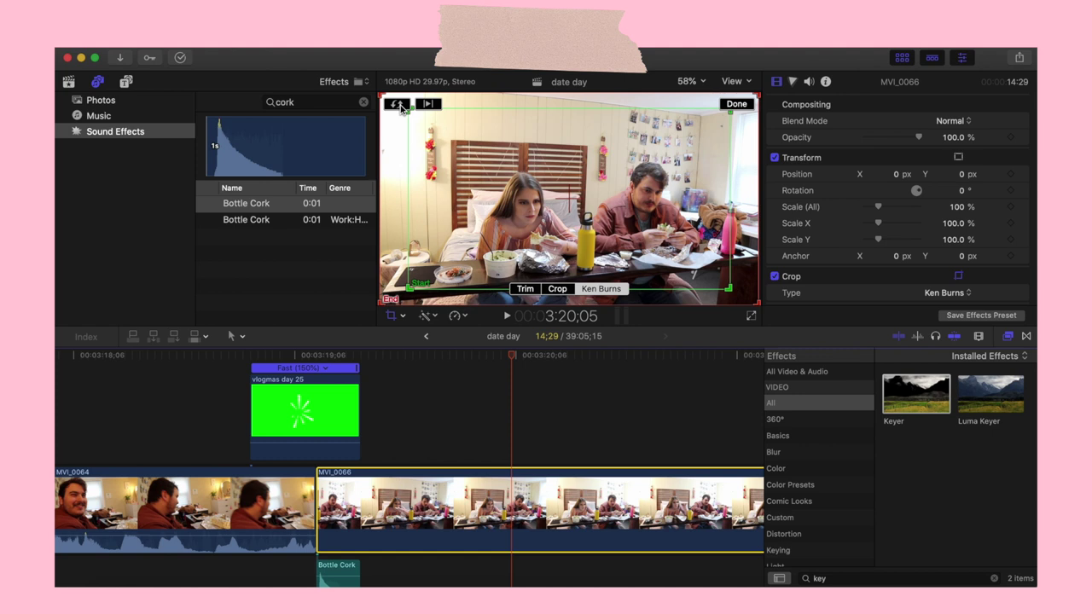
left_click(397, 104)
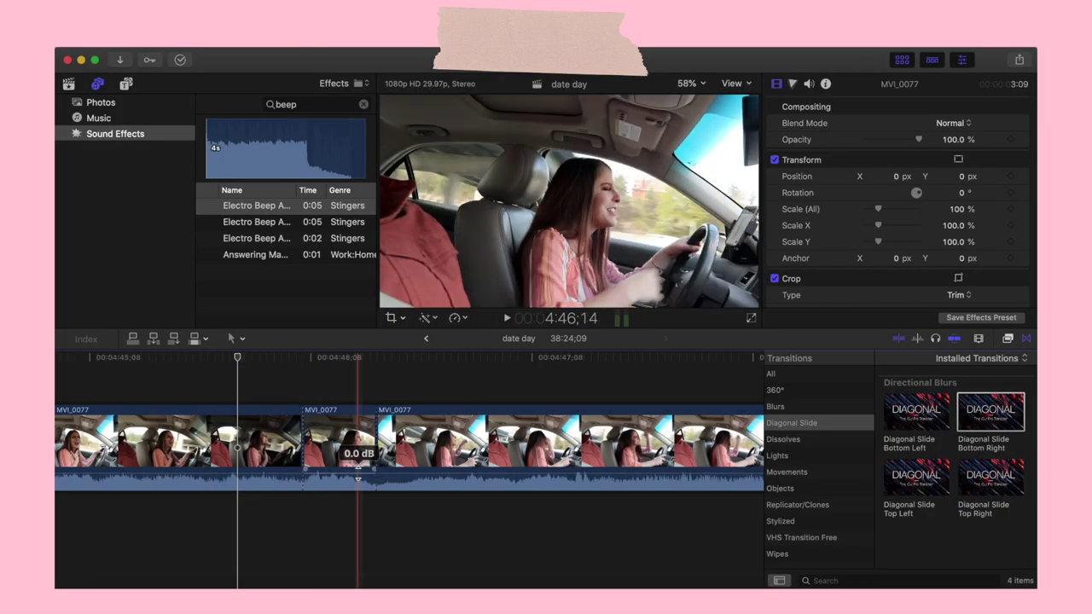
- Lower the short MVI_0077 segment's audio to silence and add the Answering Machine Beep sound effect beneath it
left_click_drag(338, 479, 337, 479)
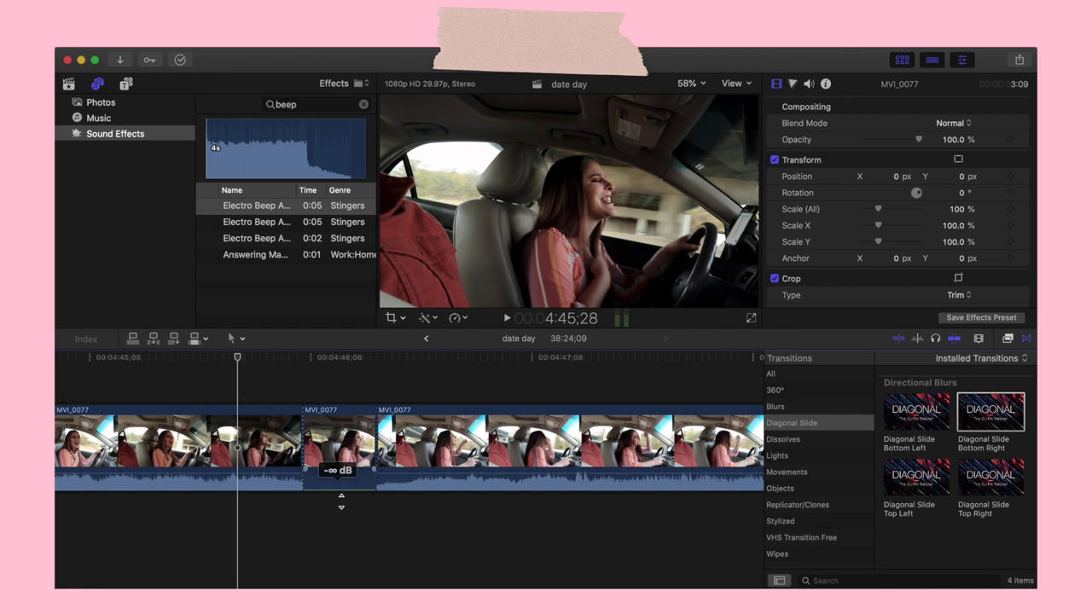
left_click_drag(341, 506, 341, 504)
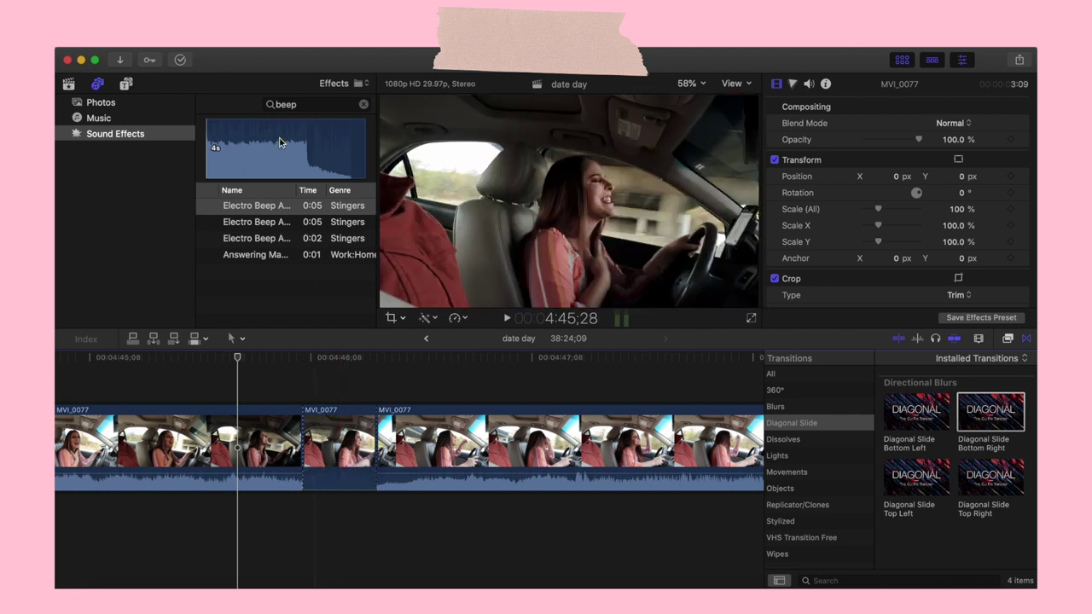
left_click(297, 122)
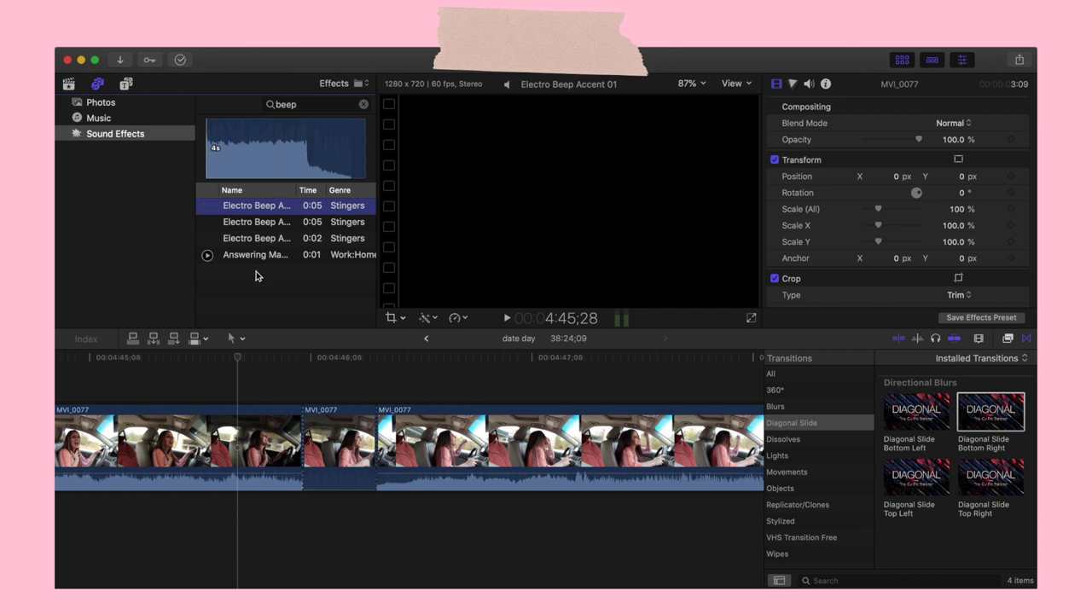
left_click_drag(256, 361, 232, 515)
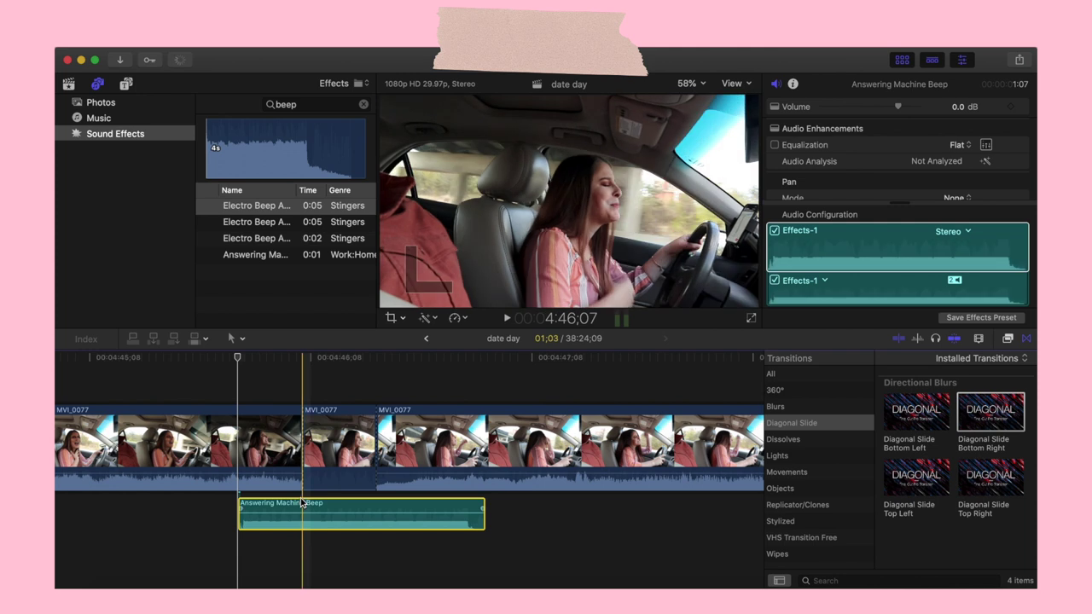
- Split the Answering Machine Beep at the silenced segment's edges and delete the parts outside it
key("super+b")
left_click(395, 504)
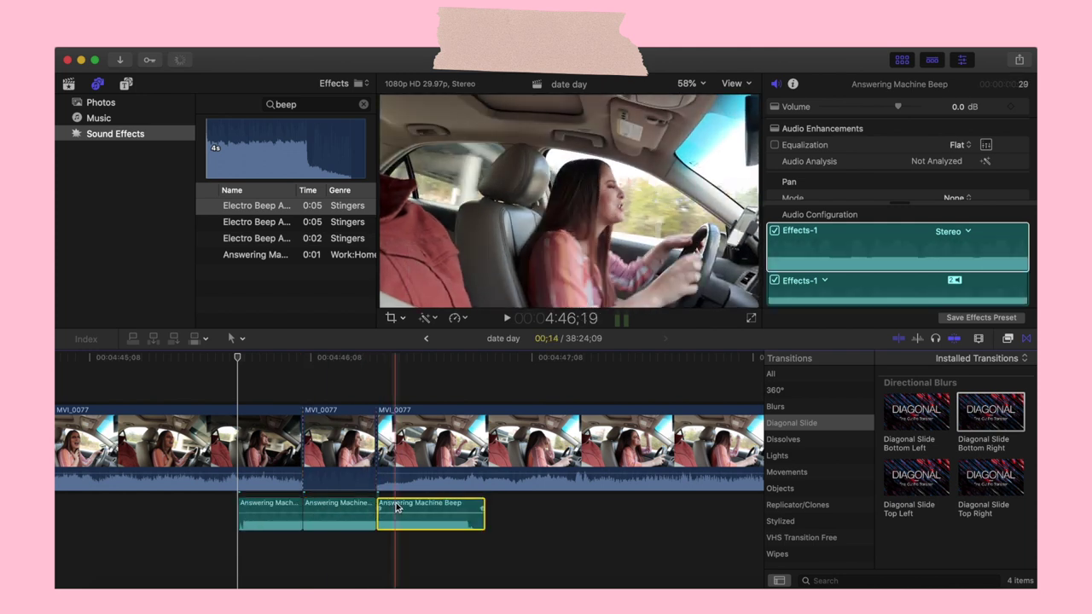
key("Delete")
left_click(269, 511)
key("Delete")
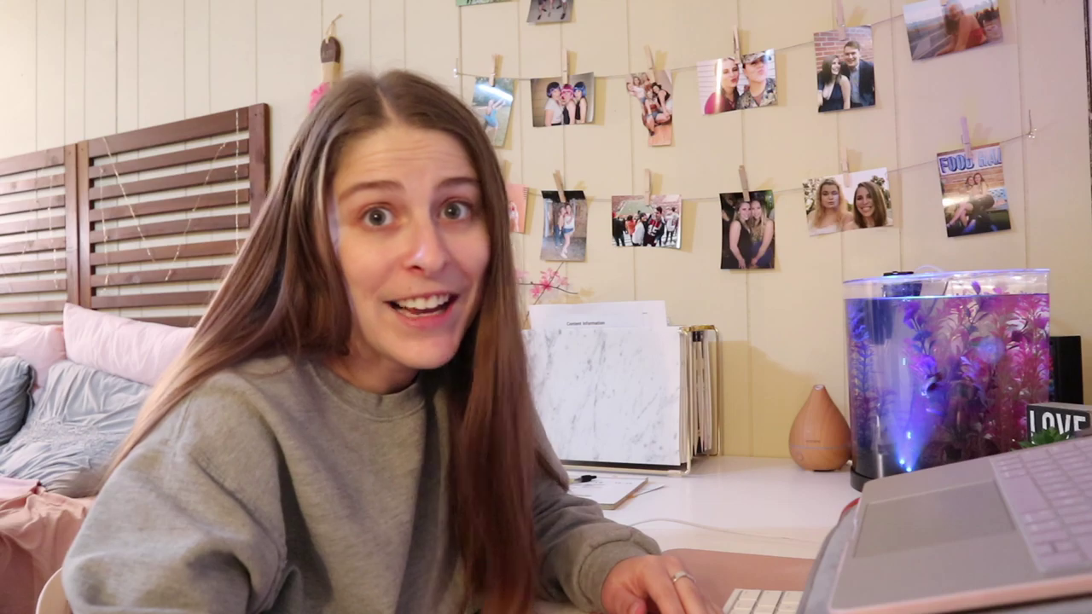
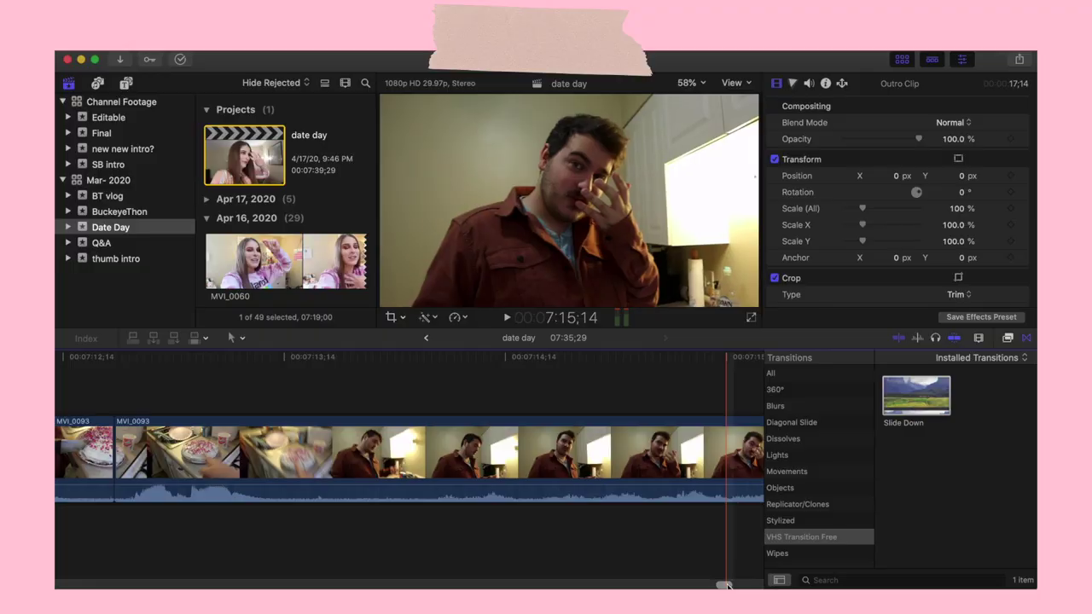
- Copy all intro clips from the Untitled Project in the "new new intro?" event and paste them at the start of the date day project
left_click_drag(726, 585, 64, 585)
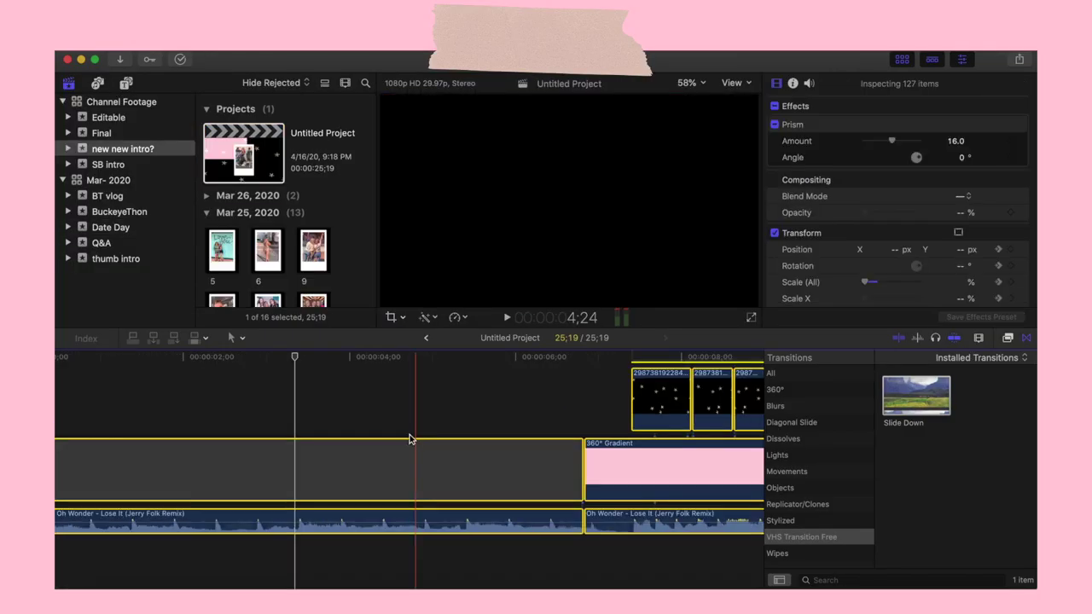
left_click(110, 226)
double_click(240, 171)
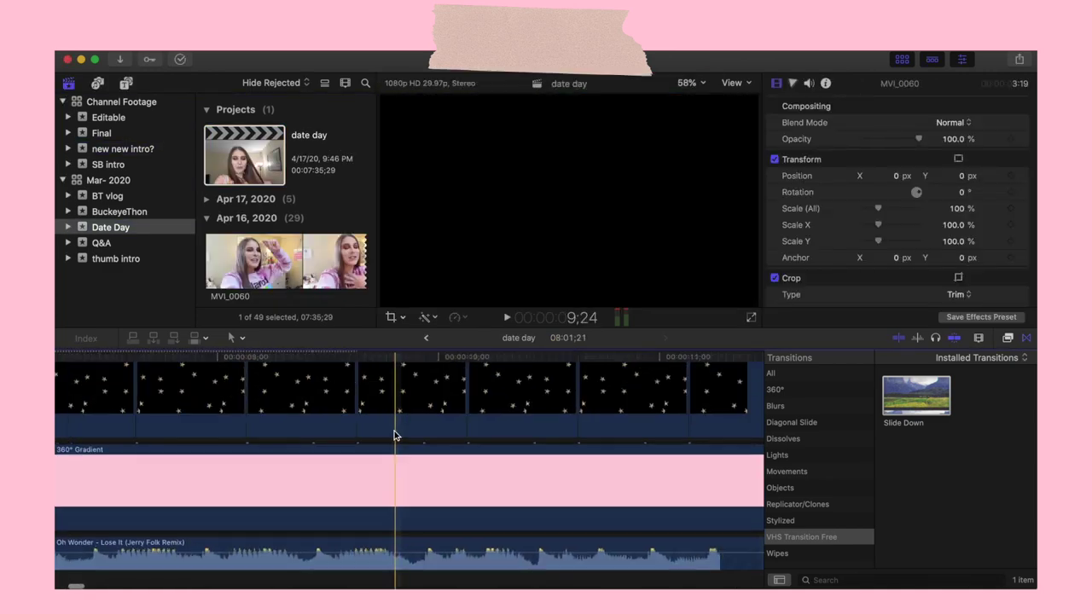
- Delete the gap between the end of the pasted intro and the MVI_0060 clip so the footage directly follows the intro
key("space")
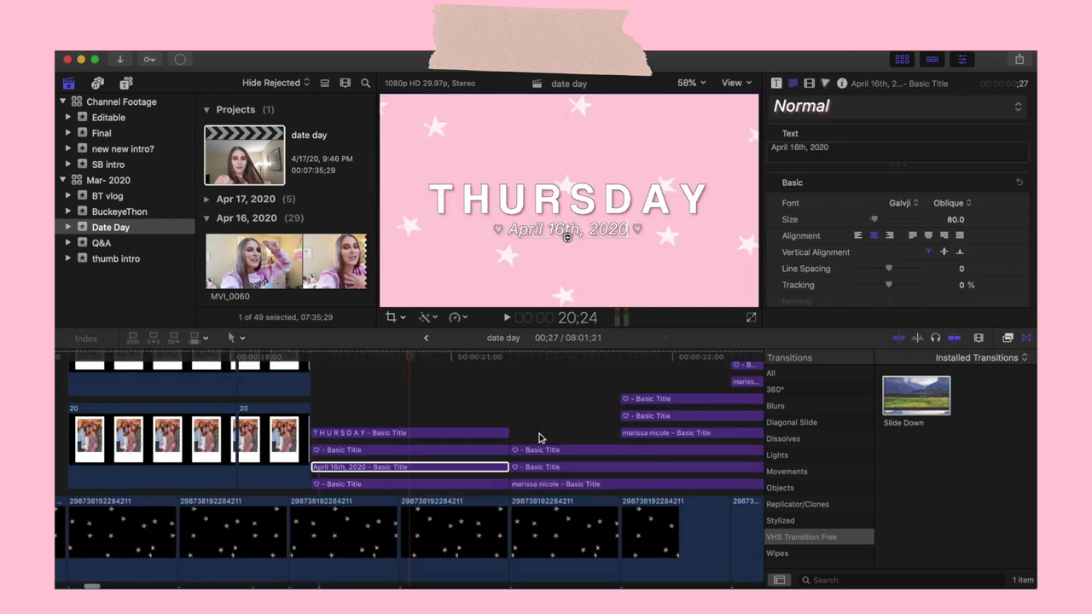
scroll(540, 433, "right", 3)
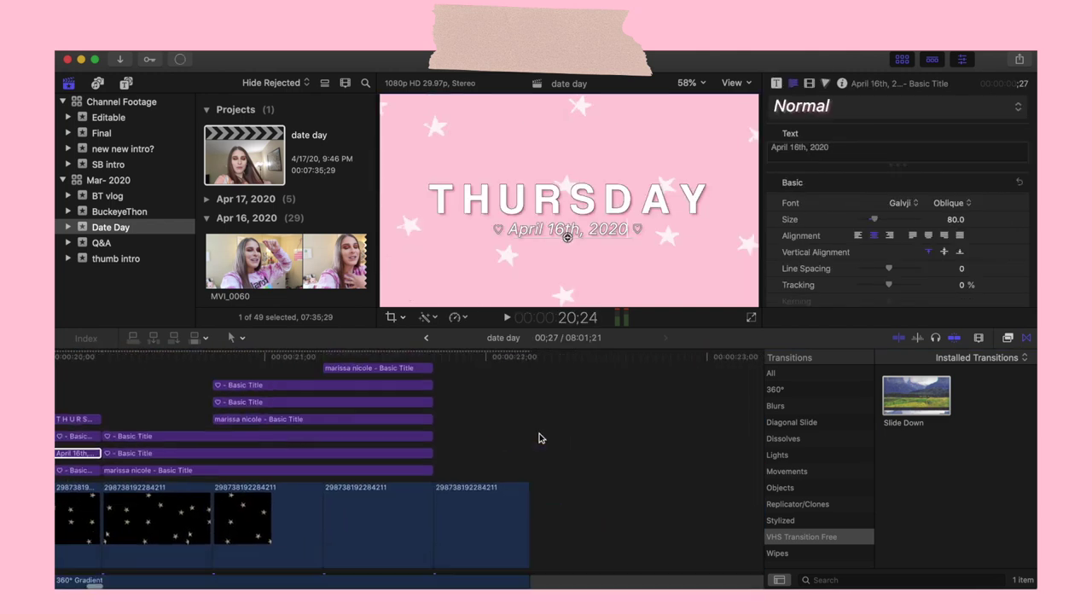
scroll(539, 434, "right", 5)
scroll(540, 433, "down", 3)
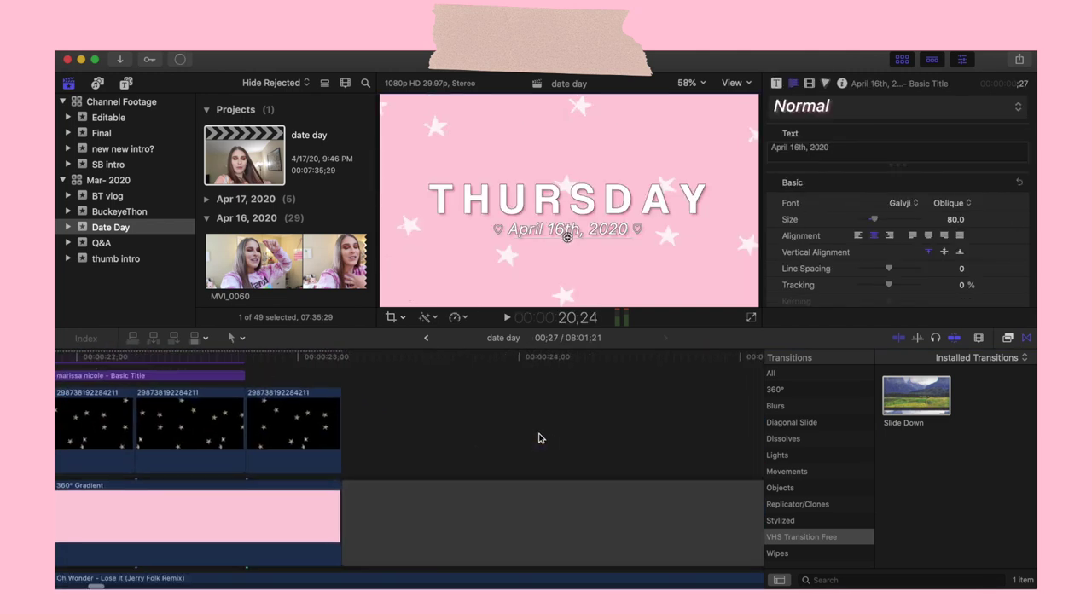
scroll(538, 438, "right", 2)
scroll(538, 439, "down", 2)
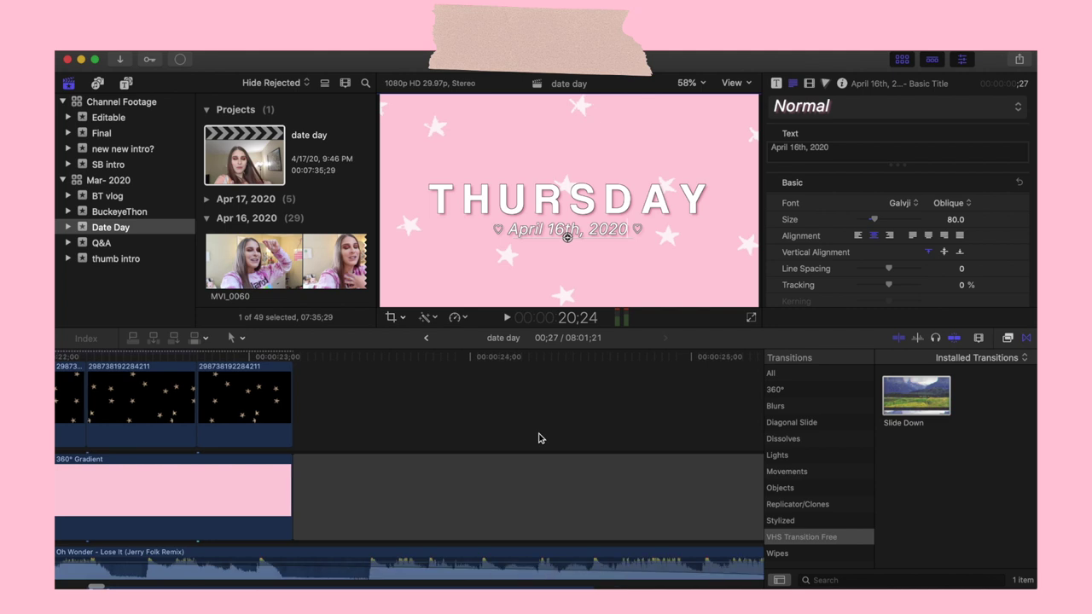
left_click(569, 500)
key("BackSpace")
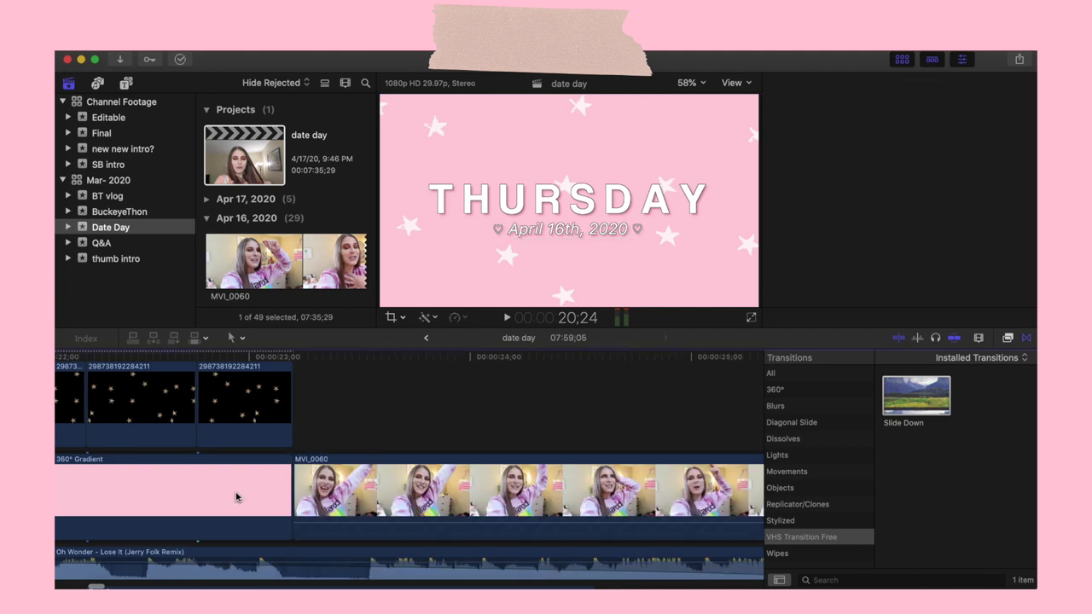
- Add the Slide Down transition at the cut between the intro's 360° Gradient background and the MVI_0060 clip
scroll(269, 496, "left", 2)
scroll(384, 473, "down", 1)
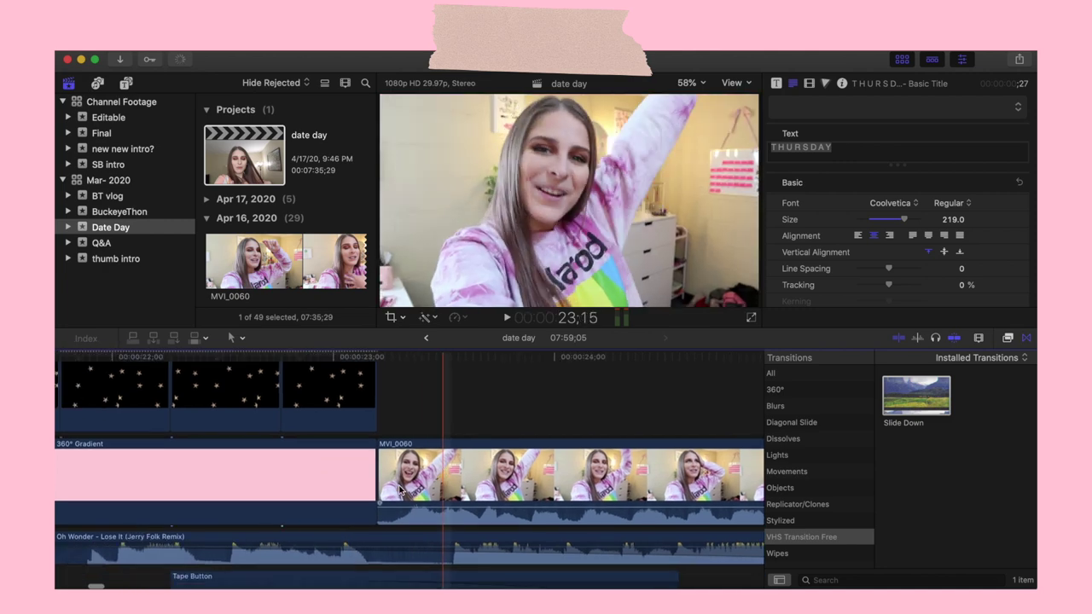
left_click_drag(399, 463, 384, 464)
left_click_drag(910, 396, 432, 475)
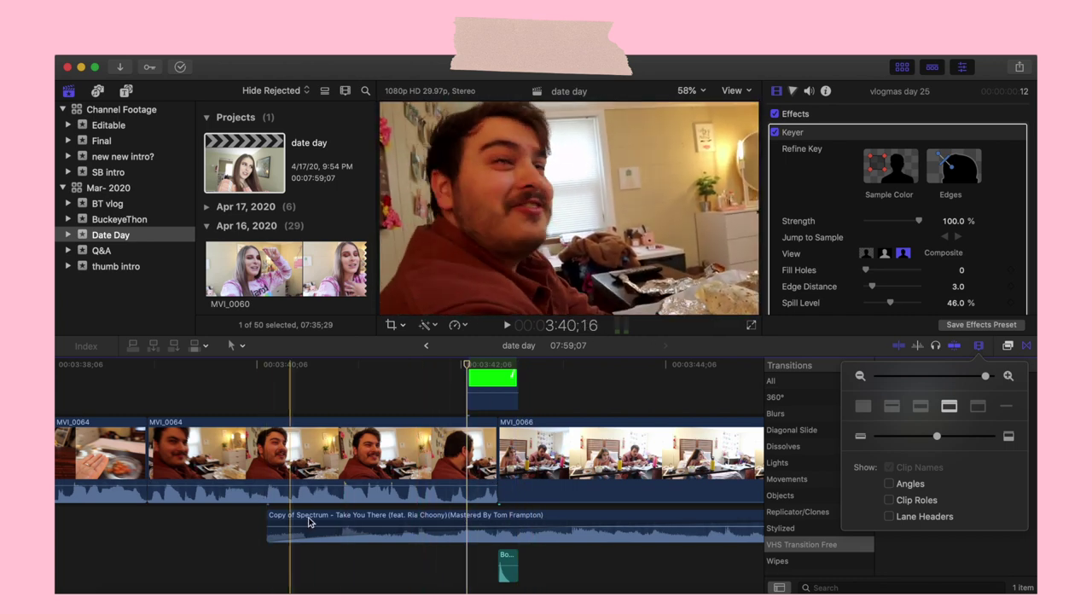
- Check the fades and volume levels of the Spectrum "Take You There" music and the MVI_0066 clip's audio above it
scroll(561, 507, "right", 5)
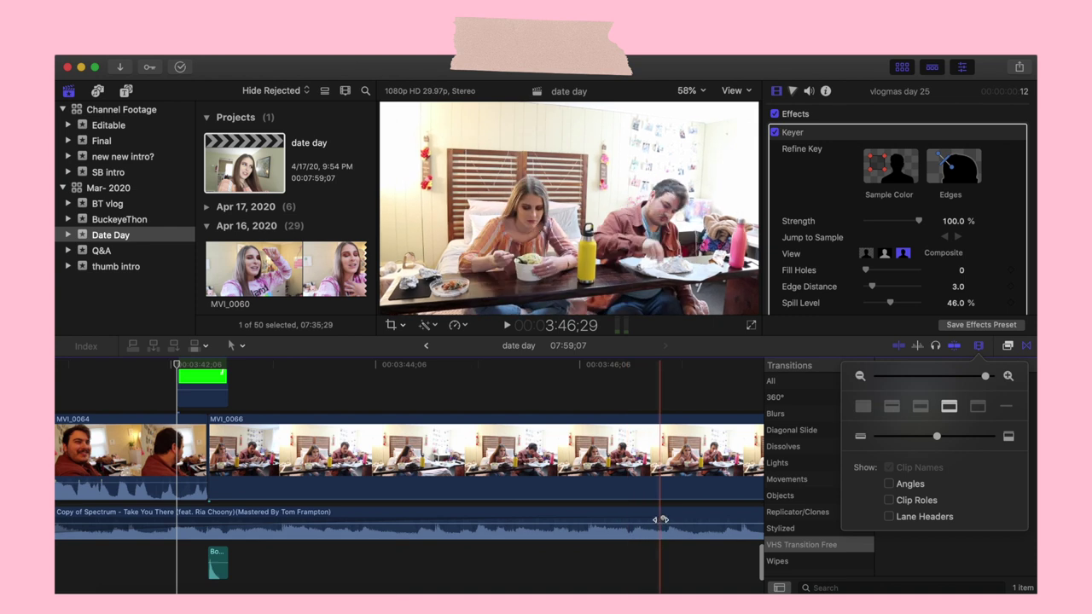
left_click_drag(661, 519, 658, 517)
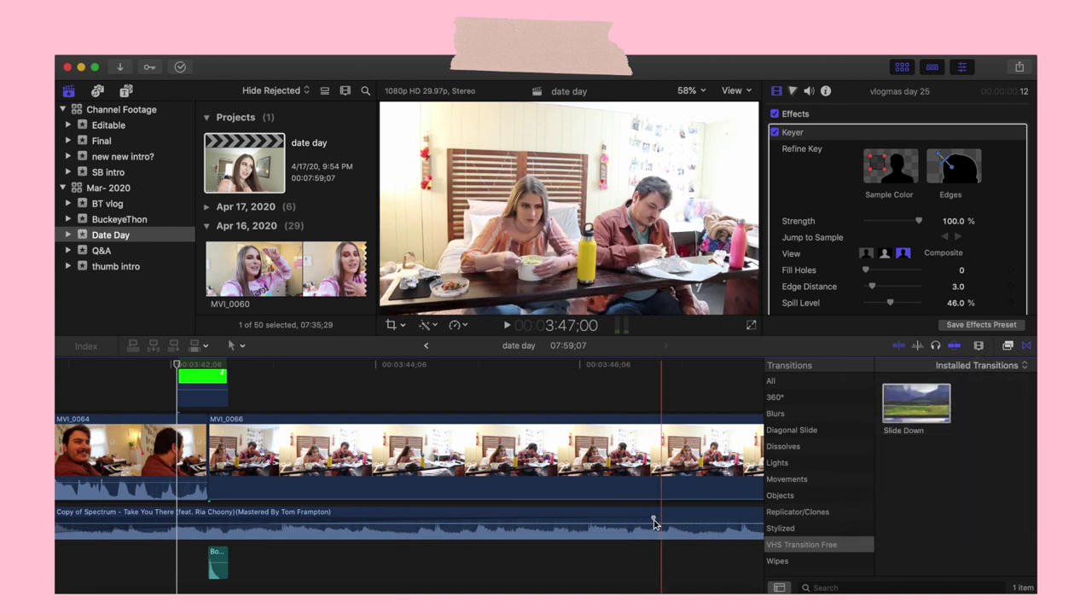
scroll(653, 524, "right", 10)
scroll(654, 524, "left", 6)
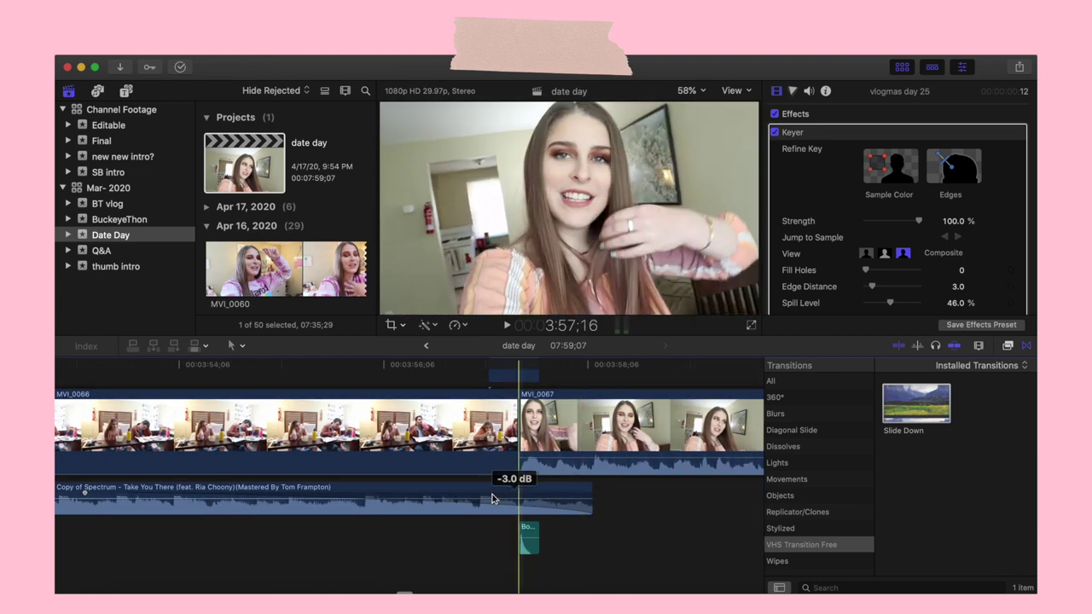
scroll(340, 510, "left", 12)
scroll(339, 511, "left", 3)
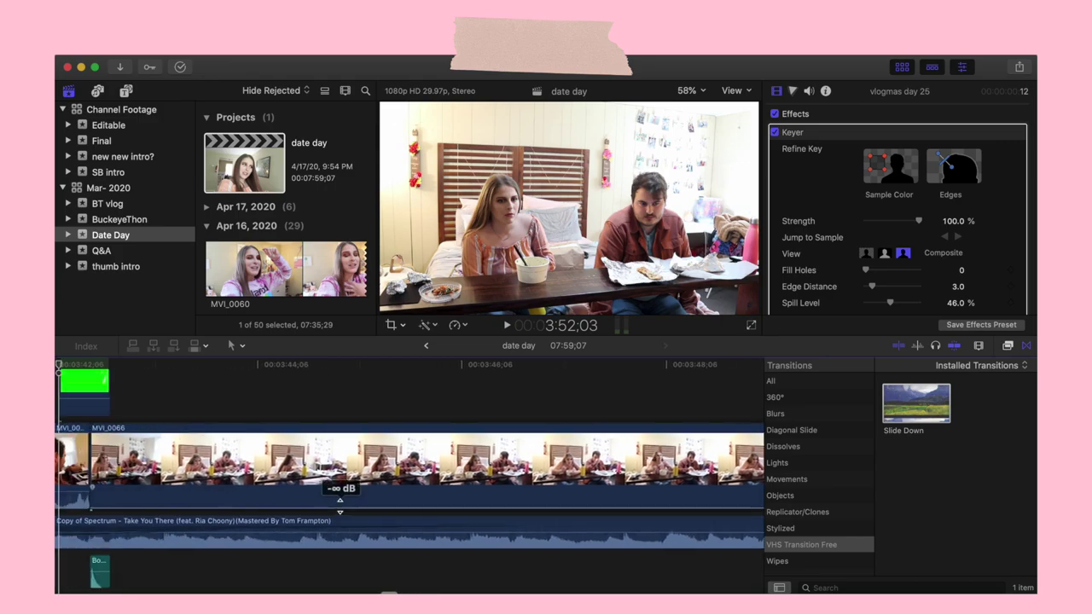